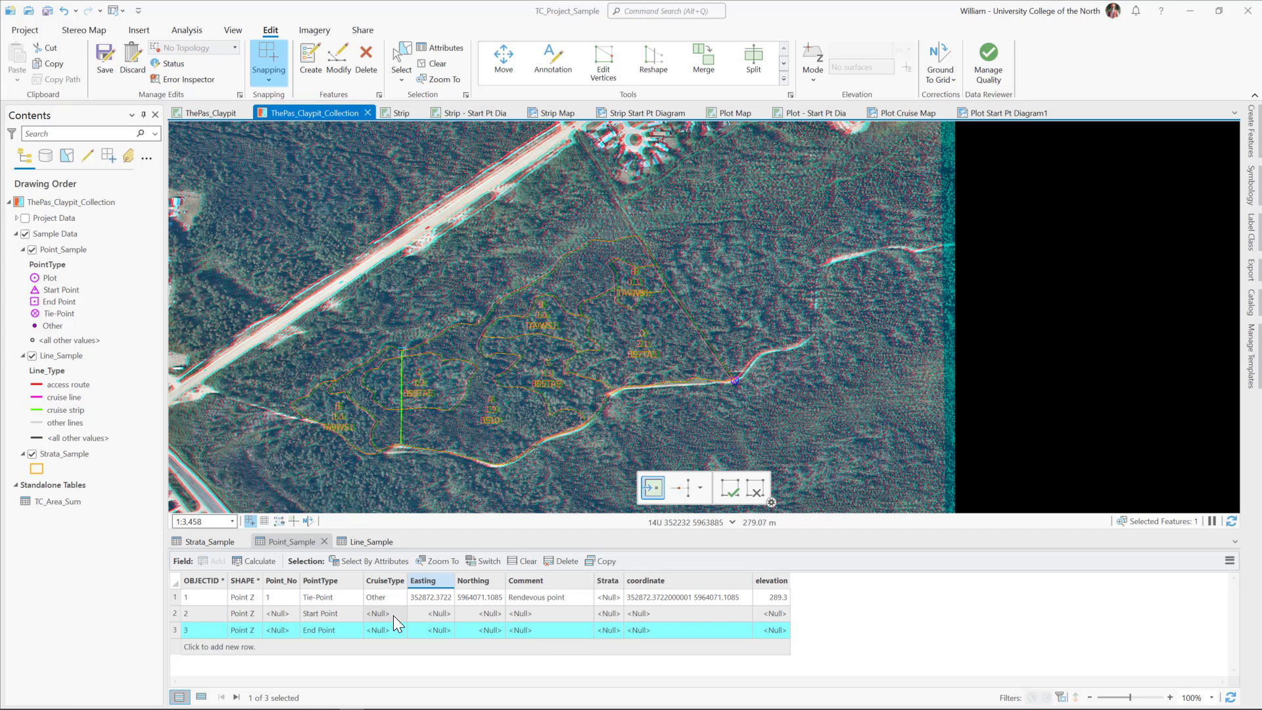
pyautogui.click(174, 613)
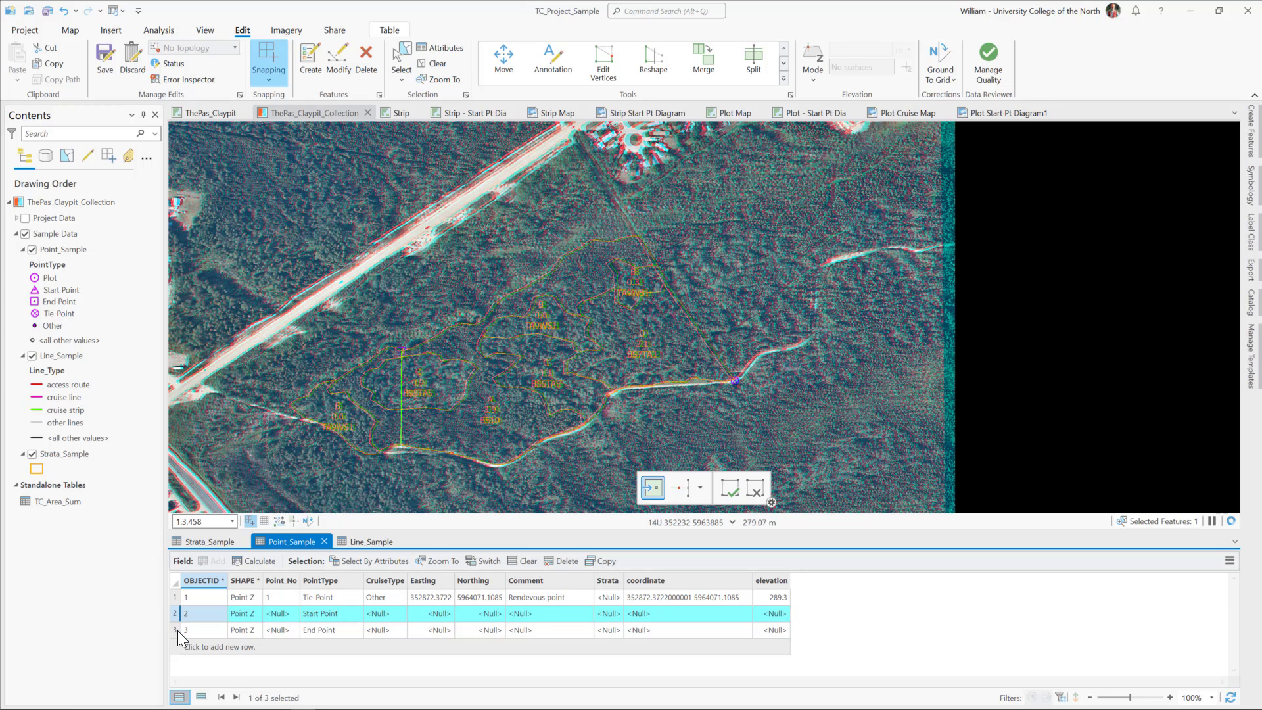
pyautogui.keyDown('ctrl'); pyautogui.click(177, 632); pyautogui.keyUp('ctrl')
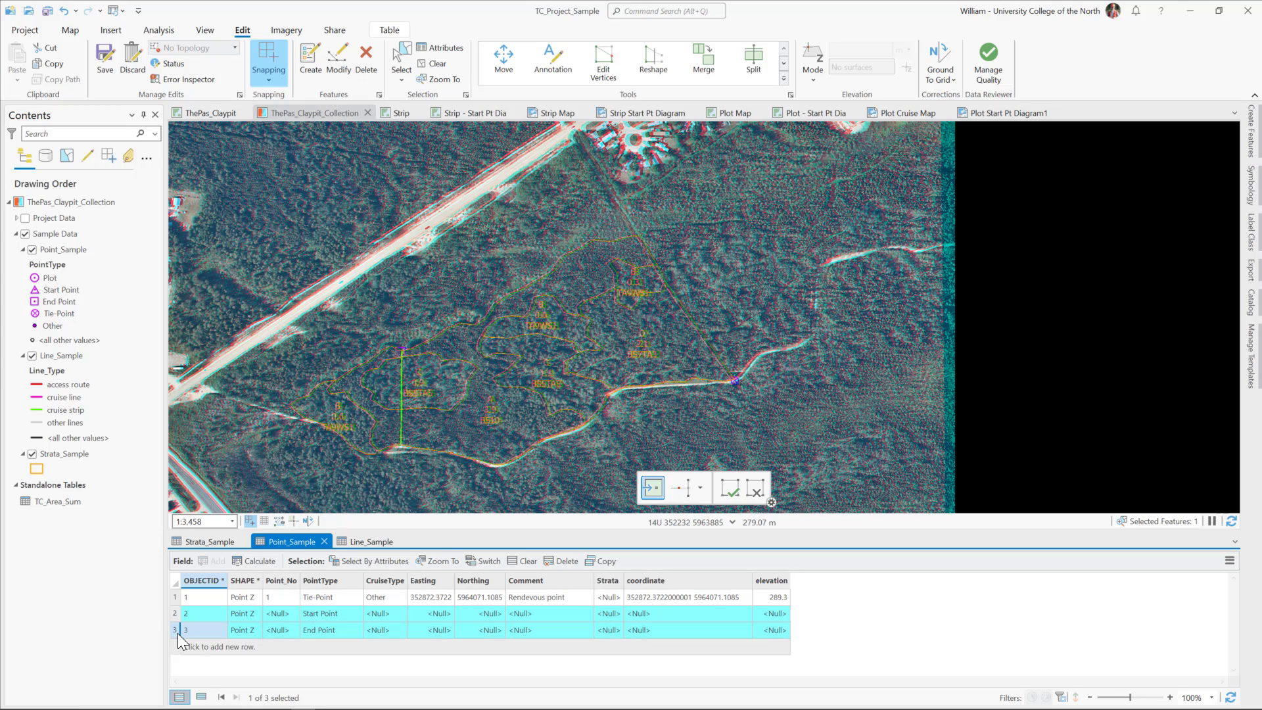
pyautogui.rightClick(389, 578)
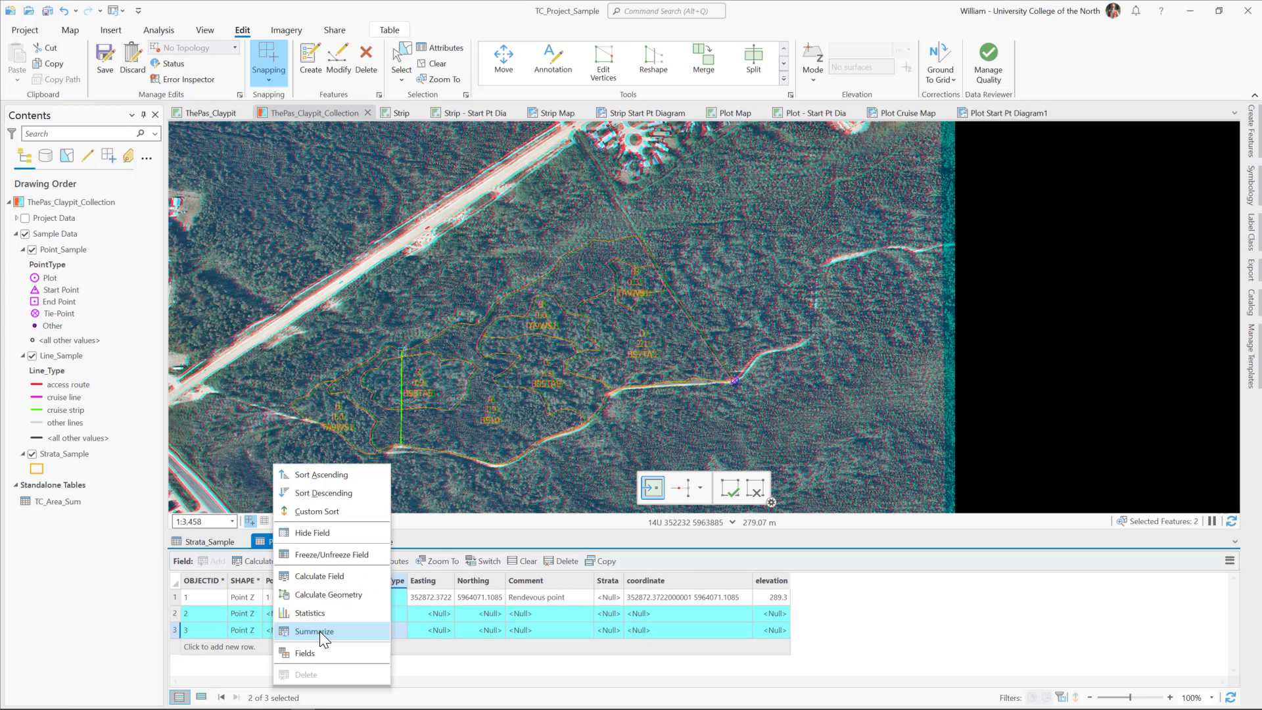
pyautogui.click(335, 577)
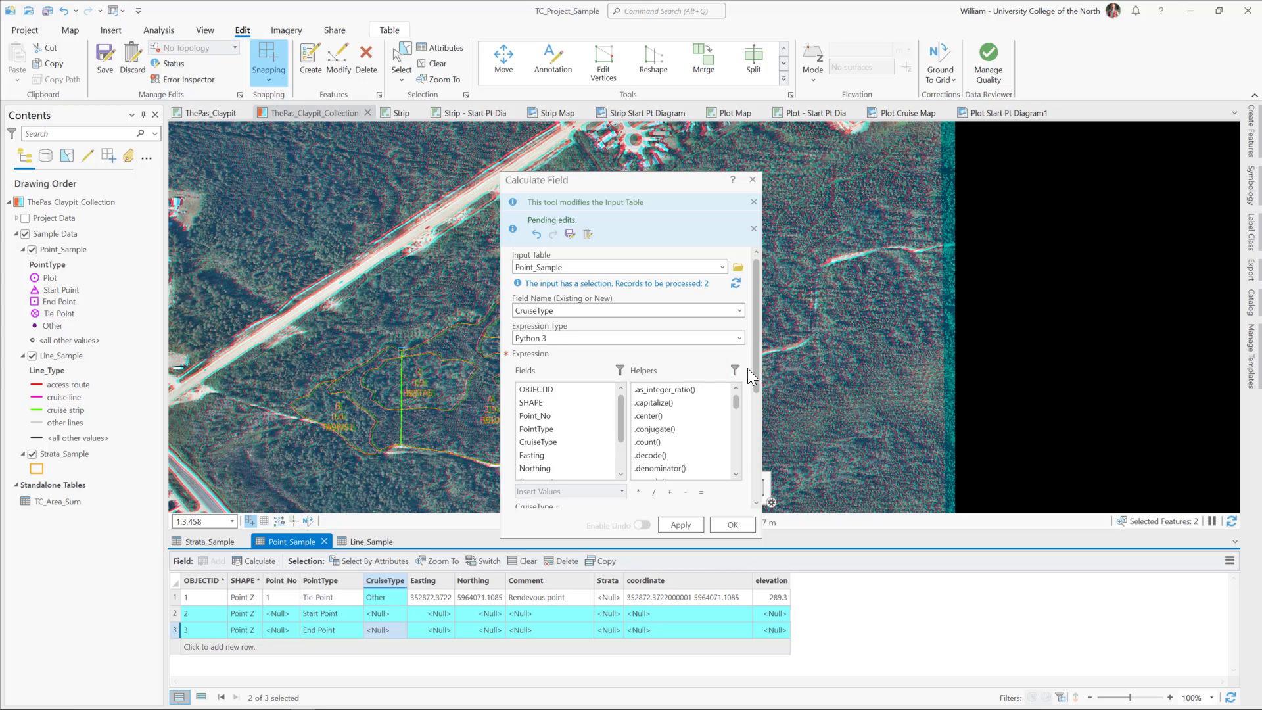
pyautogui.moveTo(754, 364); pyautogui.dragTo(740, 429)
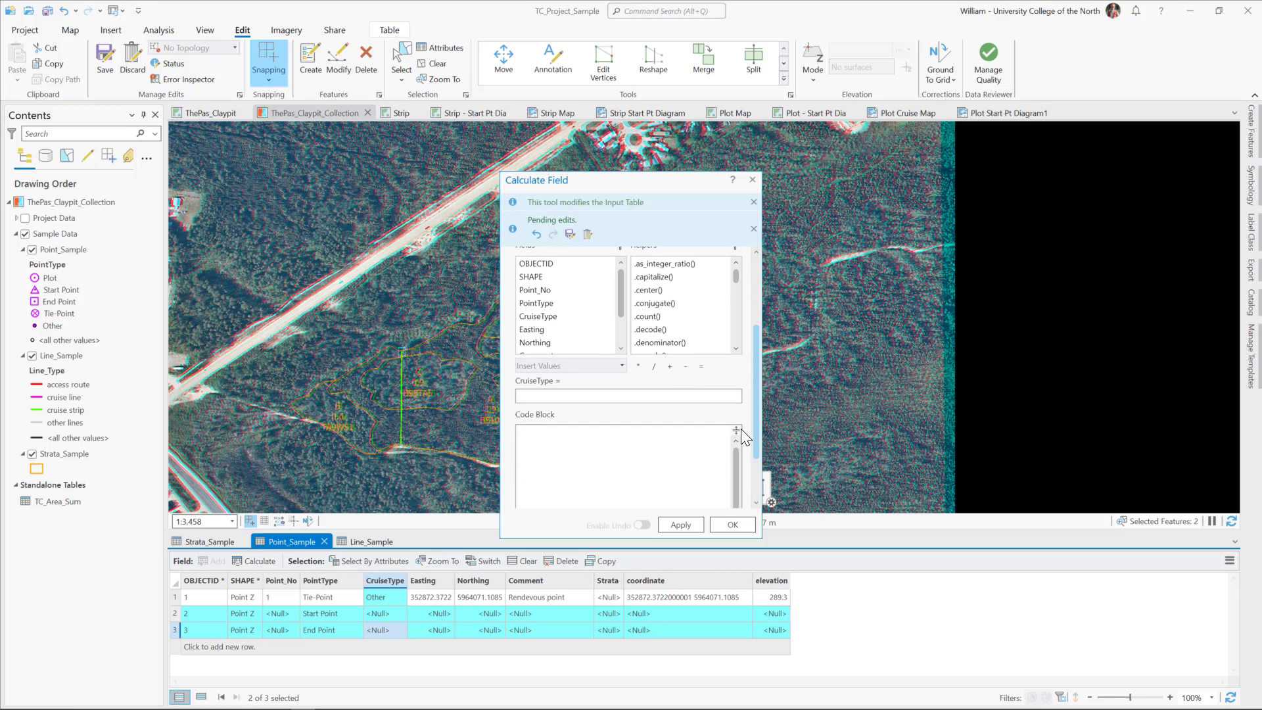
pyautogui.click(563, 395)
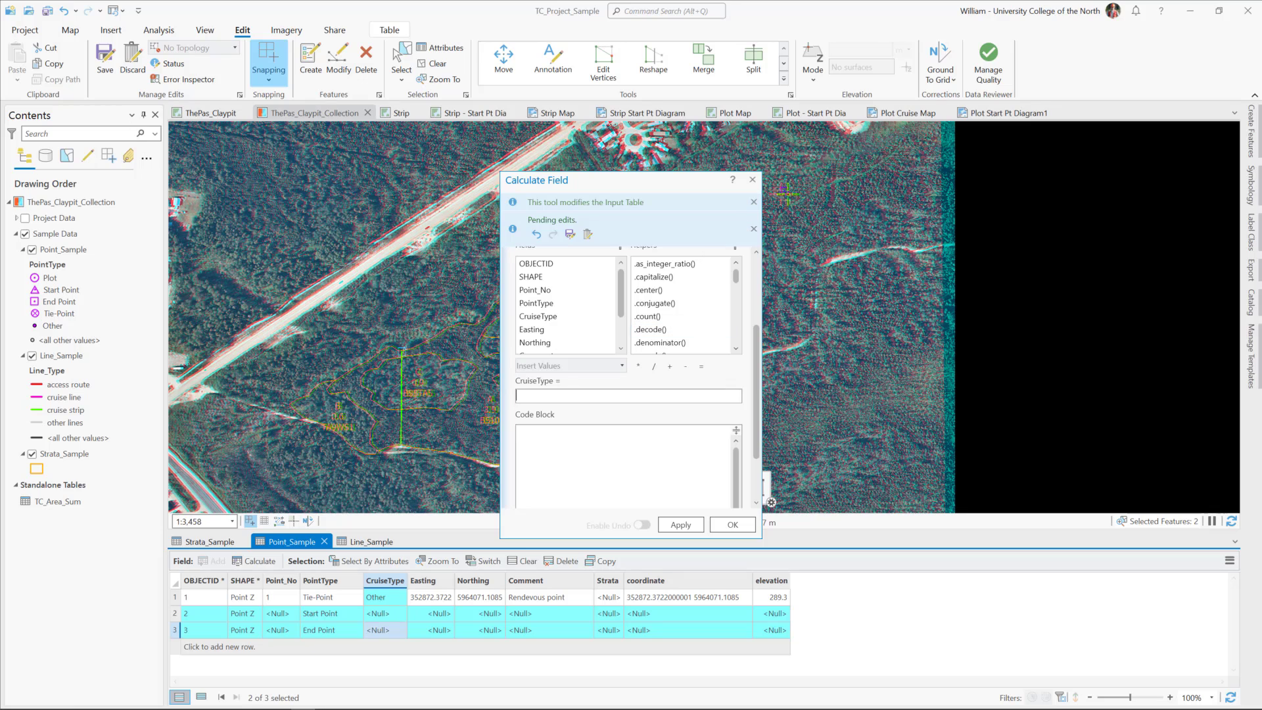
pyautogui.click(749, 182)
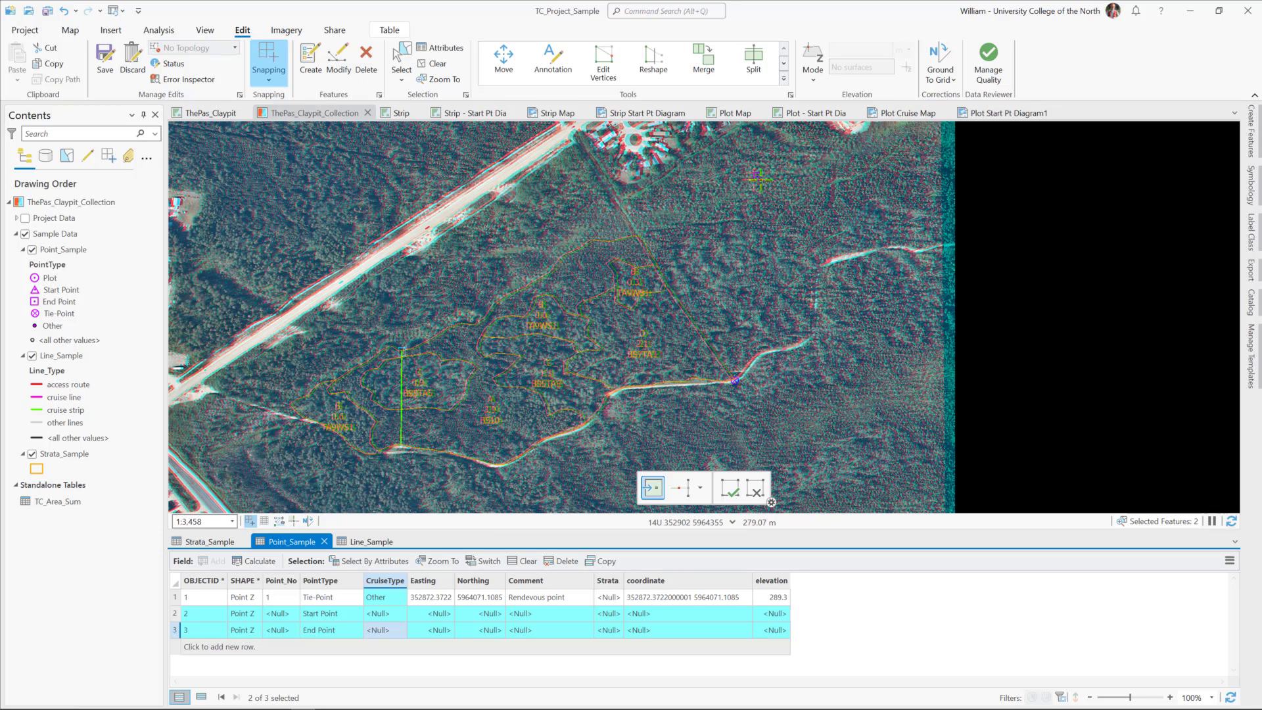
# Set the CruiseType of both the Start Point and End Point records to Strip in the Point_Sample table.
pyautogui.click(400, 612)
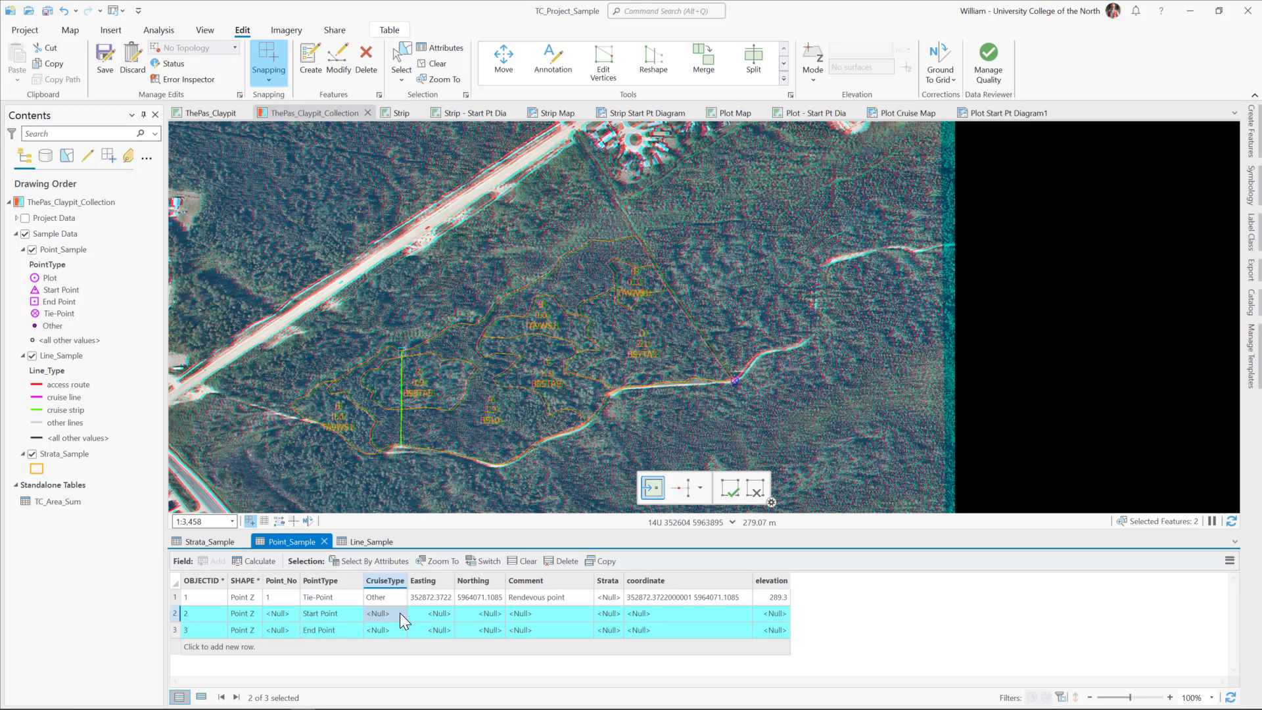
pyautogui.click(401, 613)
pyautogui.click(401, 613)
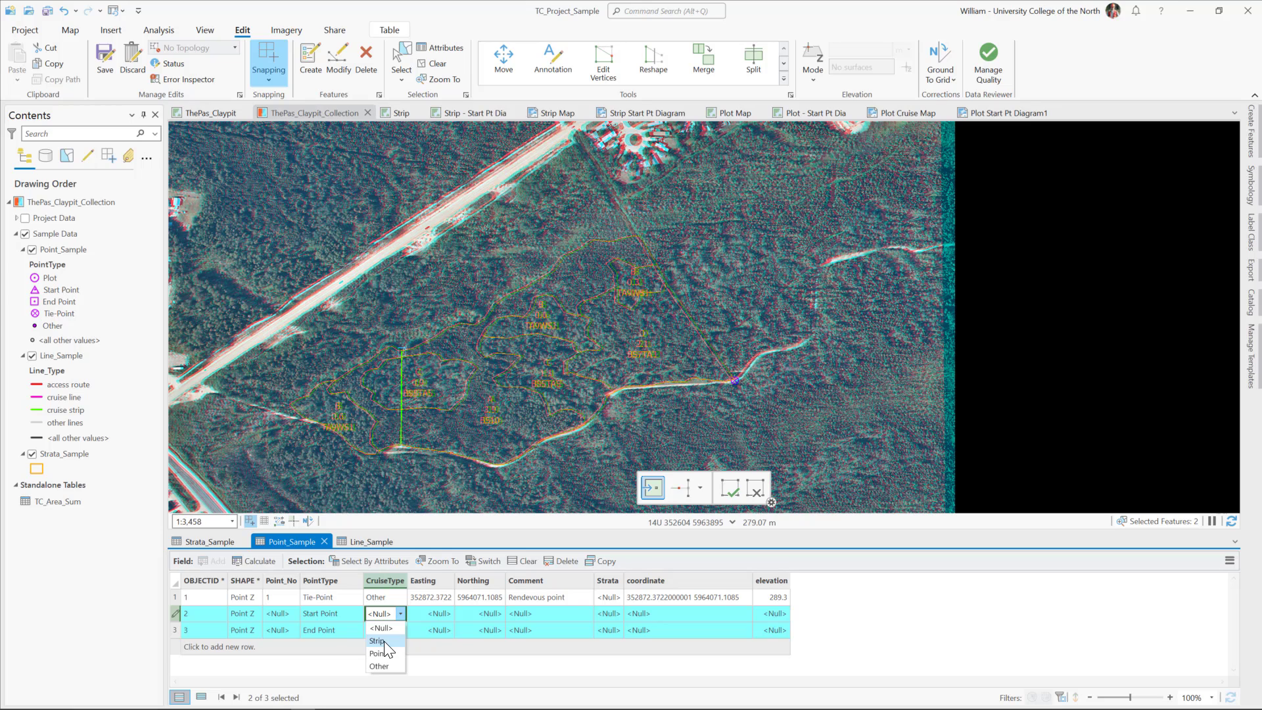
pyautogui.click(383, 640)
pyautogui.click(398, 631)
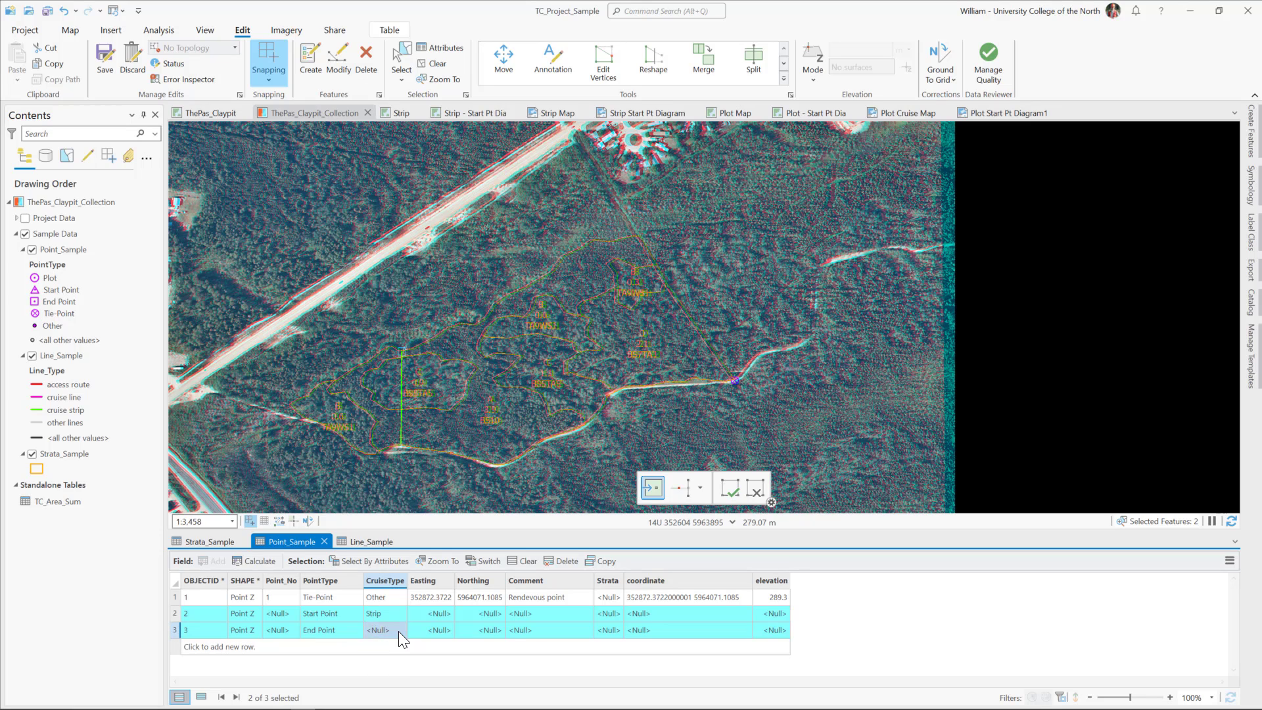
pyautogui.click(399, 631)
pyautogui.click(390, 657)
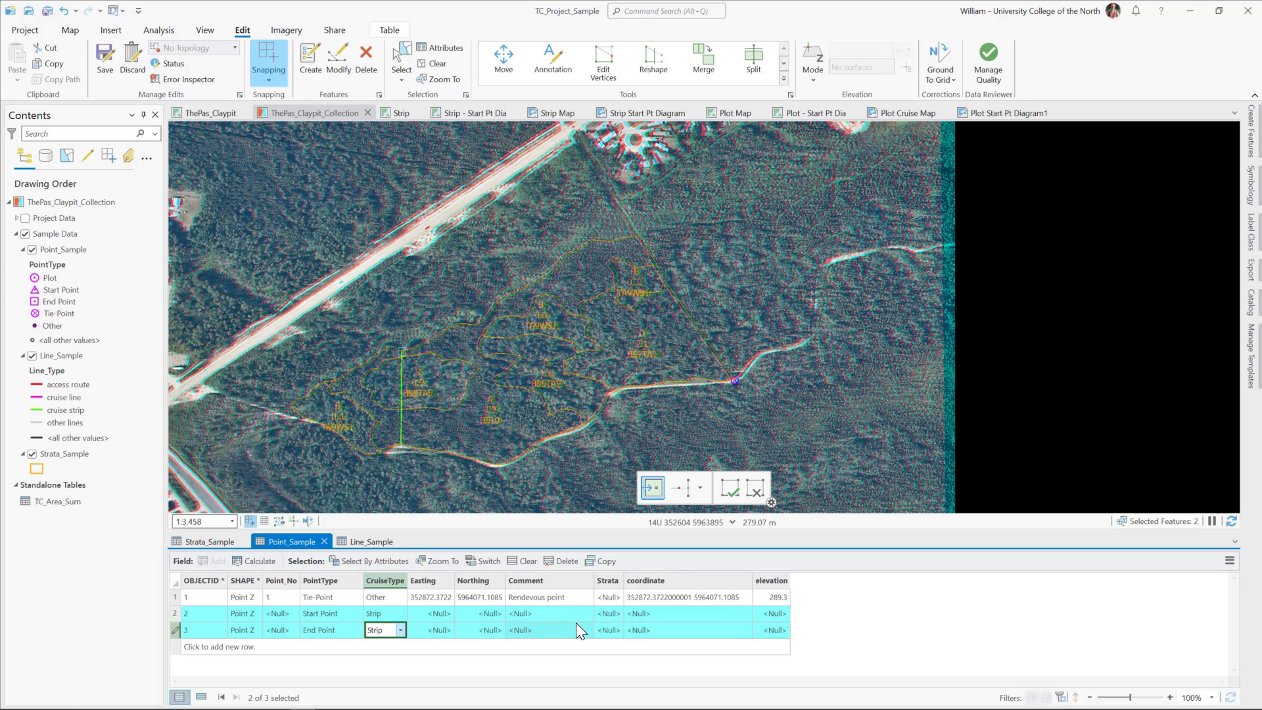
# Enter A as the Strata value for the Start Point and End Point records.
pyautogui.click(610, 581)
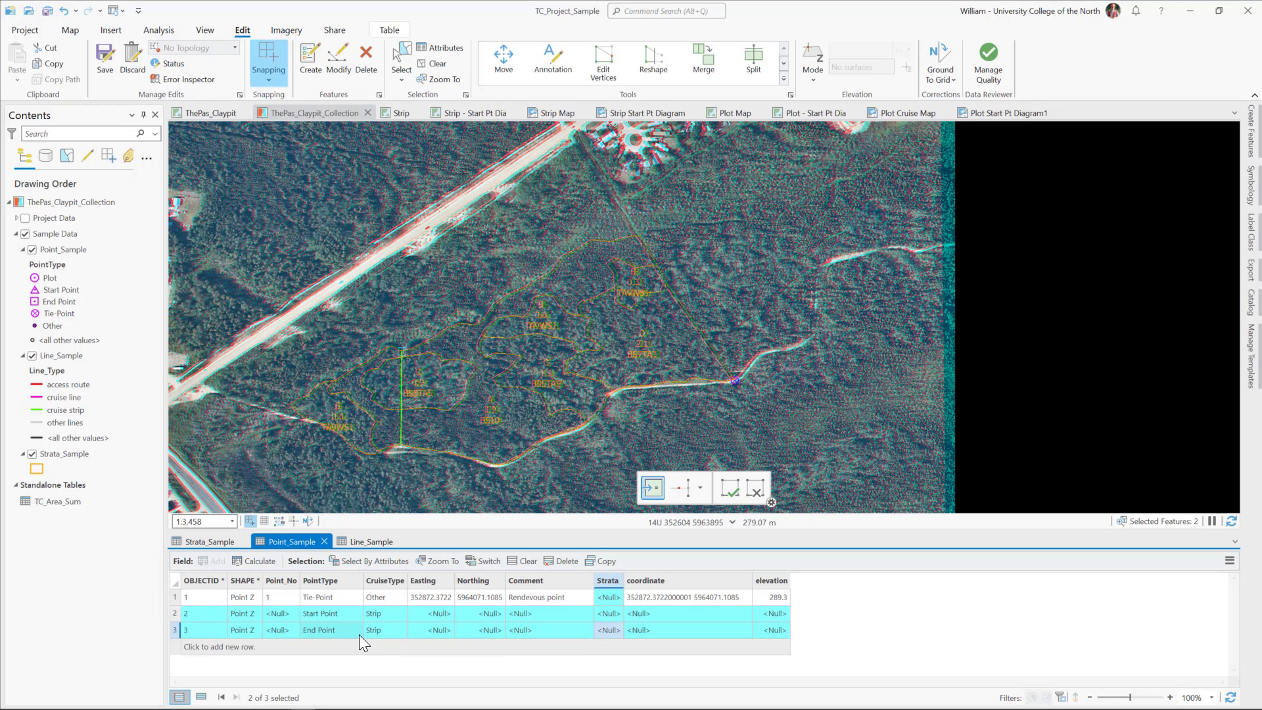
pyautogui.doubleClick(609, 613)
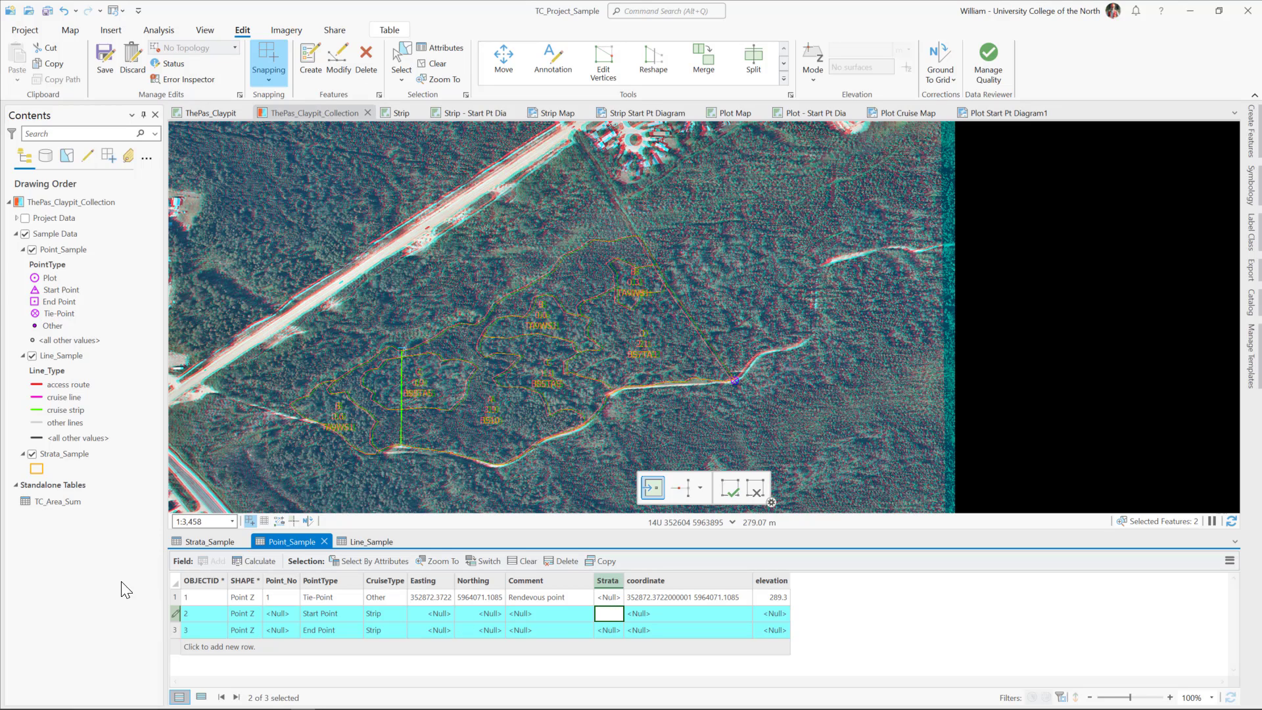
pyautogui.click(176, 612)
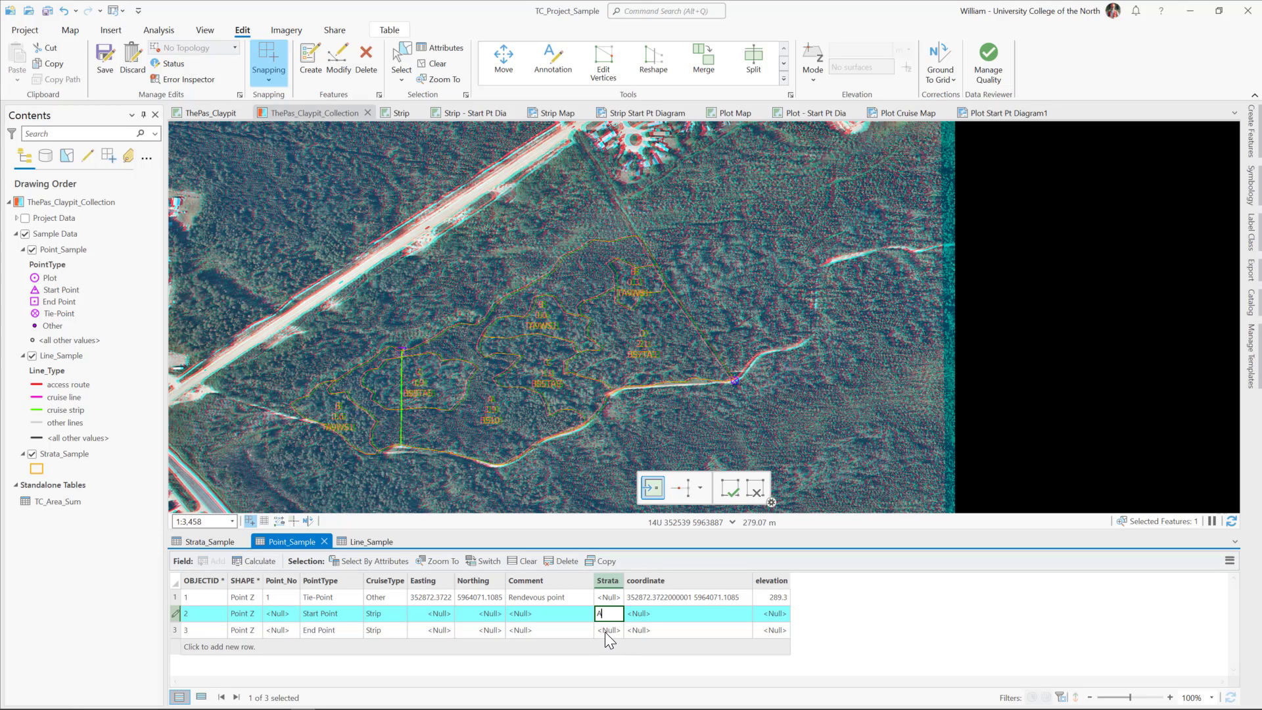
pyautogui.click(606, 633)
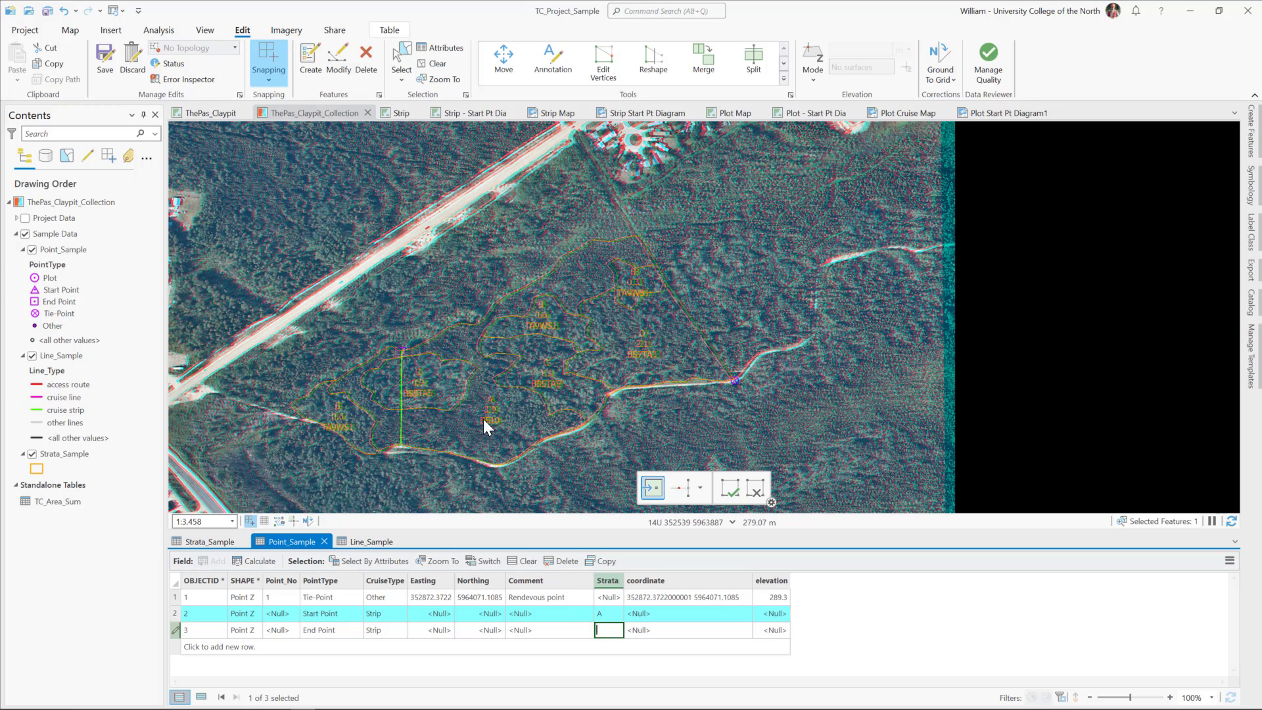
pyautogui.write('A')
pyautogui.click(671, 654)
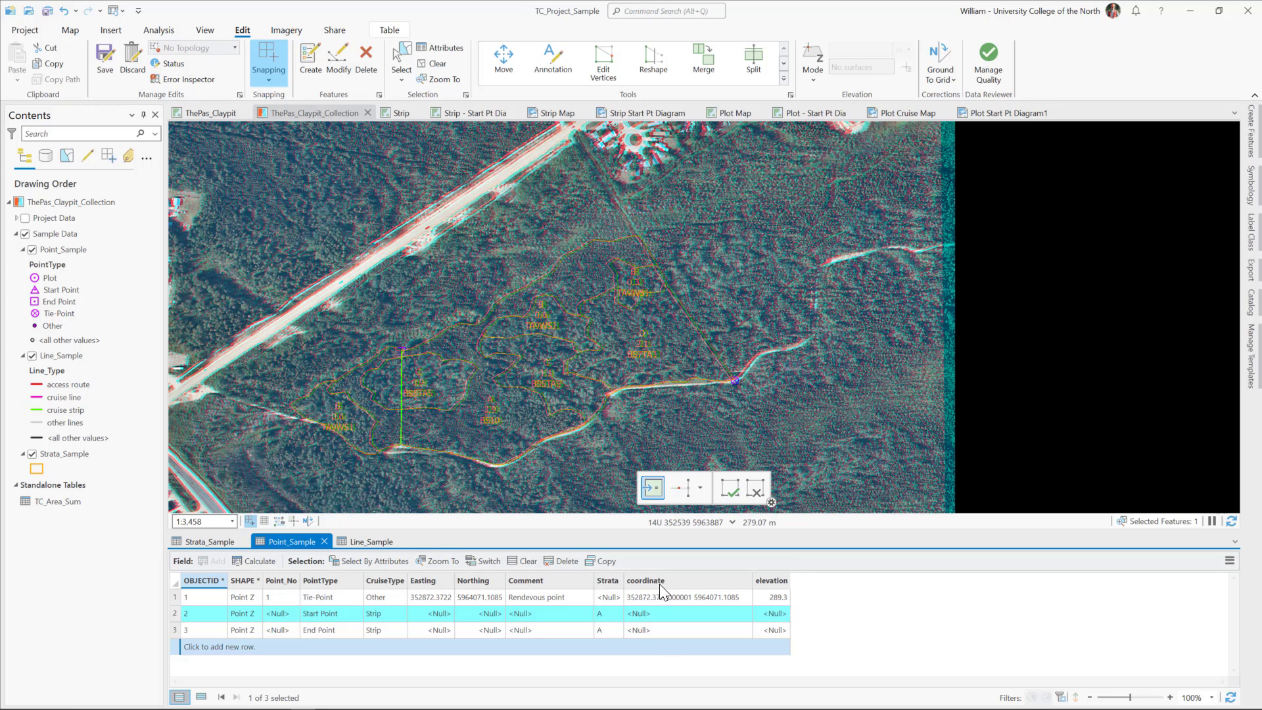
# Clear the selection and set up Calculate Geometry for the coordinate field with the Point x- and y-coordinate notation property.
pyautogui.moveTo(653, 581)
pyautogui.click(433, 64)
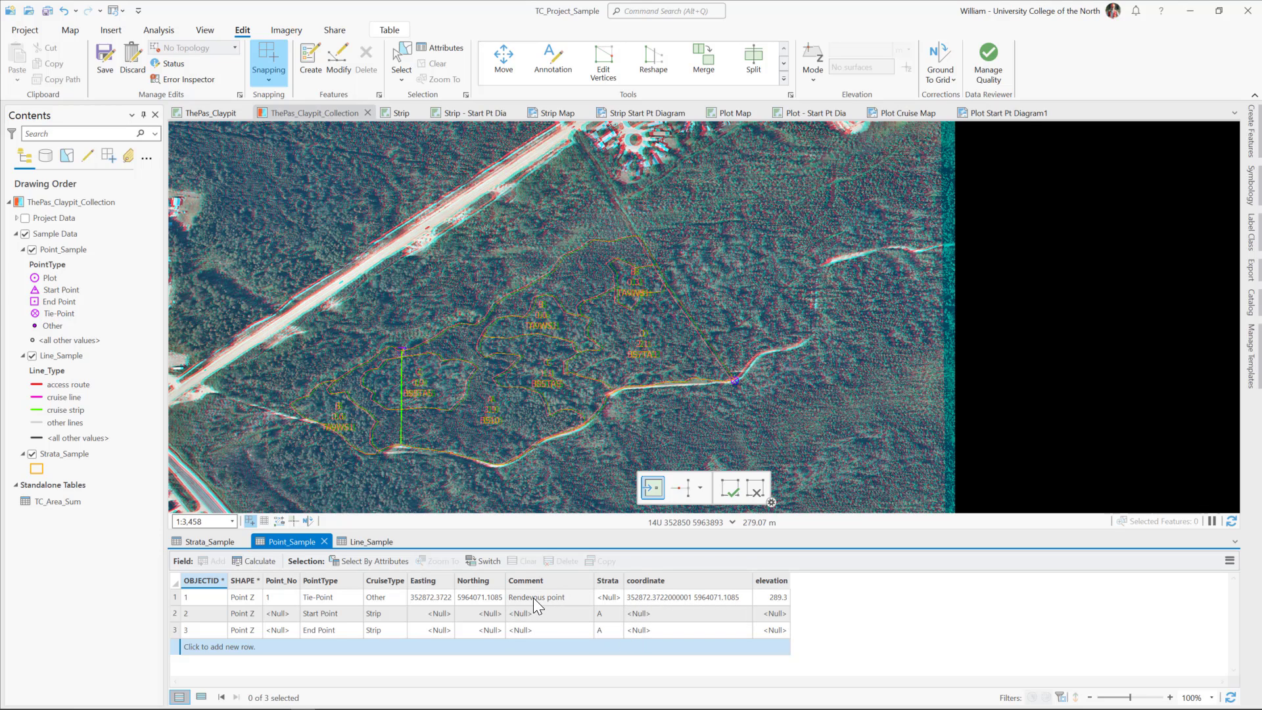
pyautogui.rightClick(674, 581)
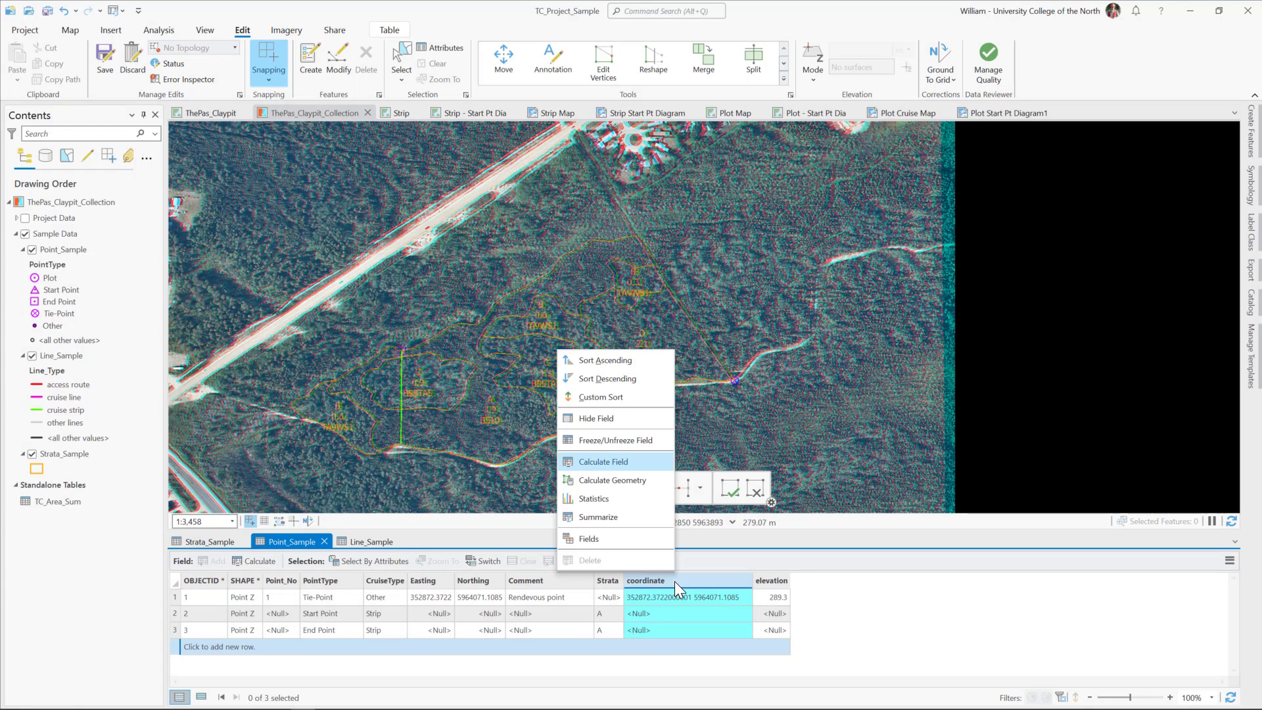
pyautogui.click(613, 479)
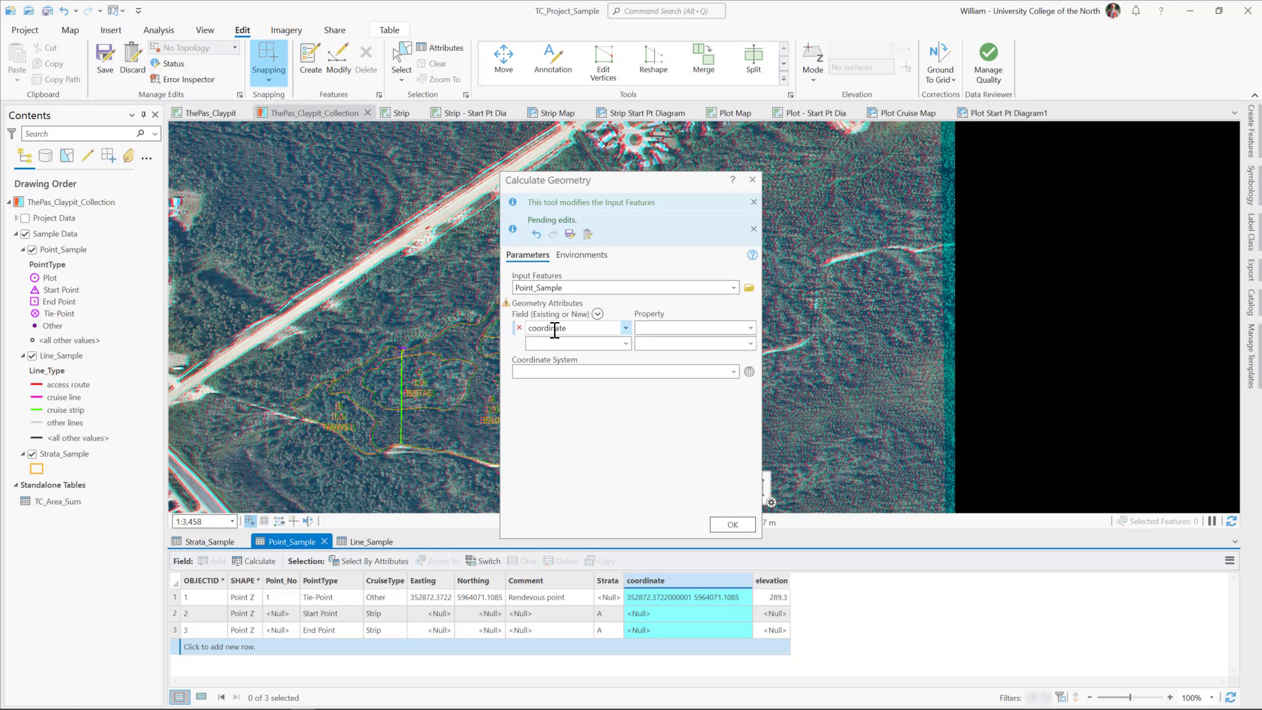
pyautogui.click(750, 328)
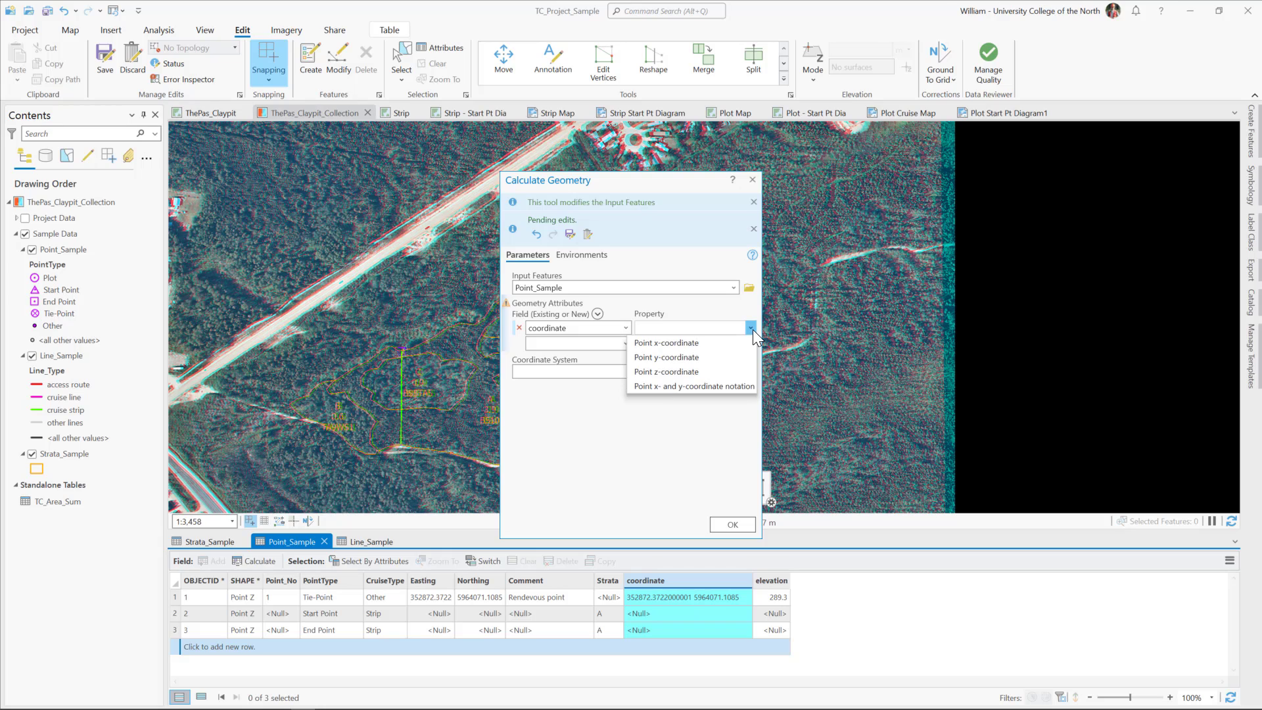
pyautogui.click(708, 387)
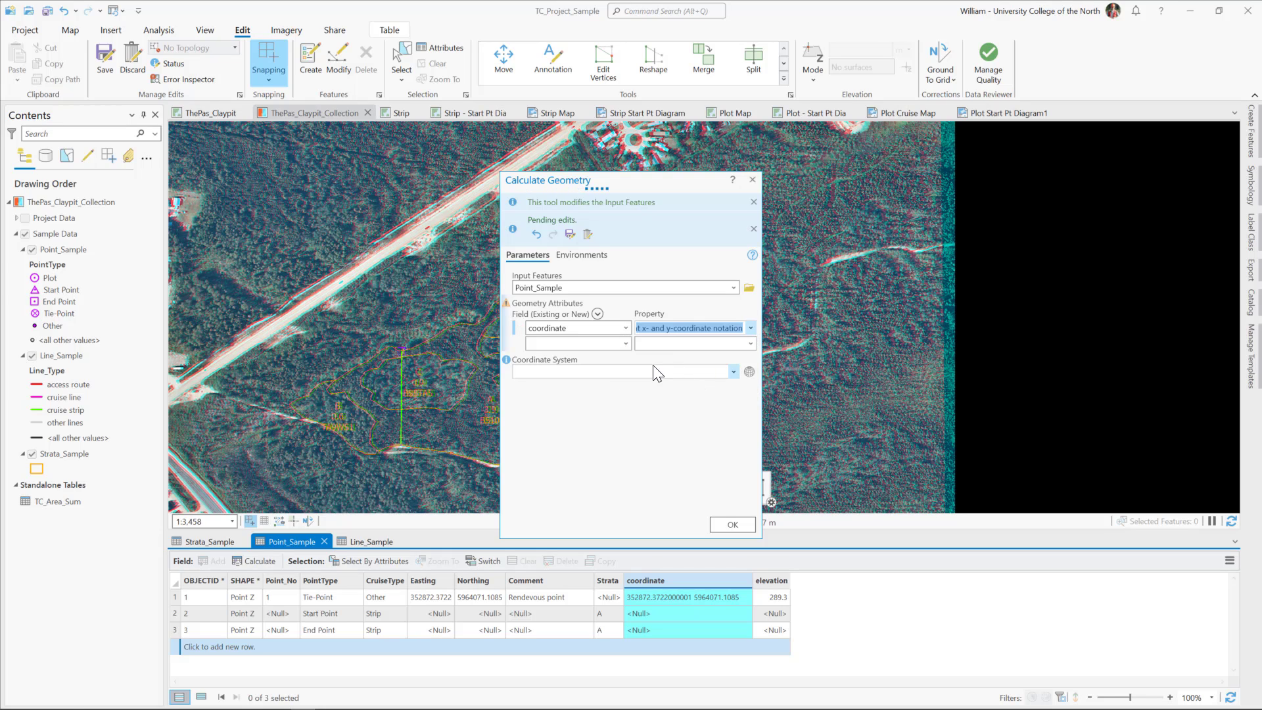
# Add elevation with the Point z-coordinate property and Easting with the Point x-coordinate property to the geometry attributes.
pyautogui.click(625, 342)
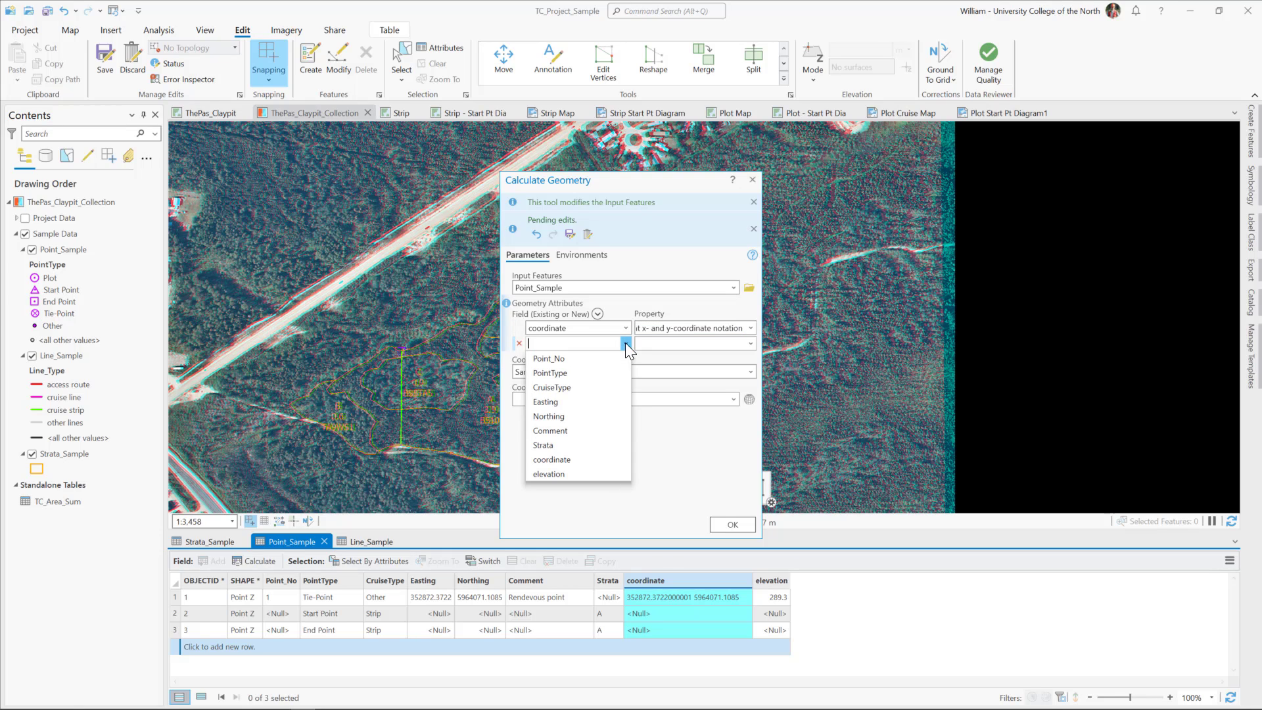
pyautogui.click(571, 474)
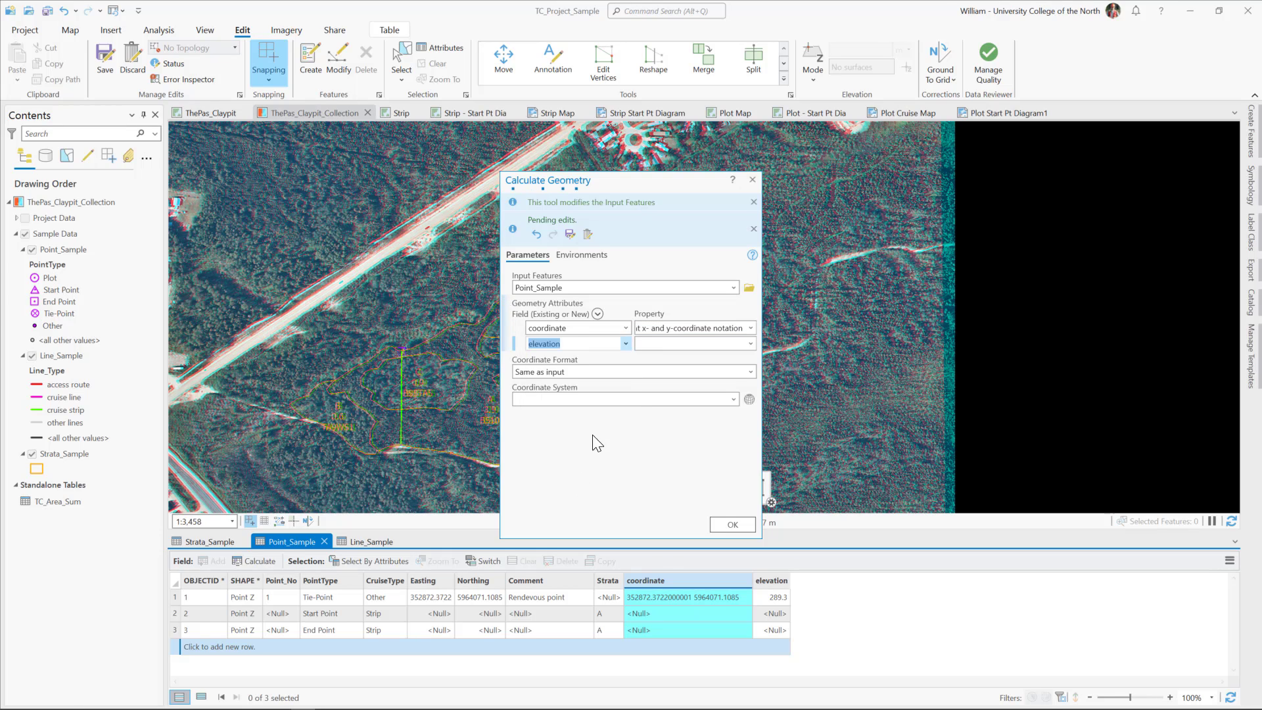
pyautogui.click(750, 343)
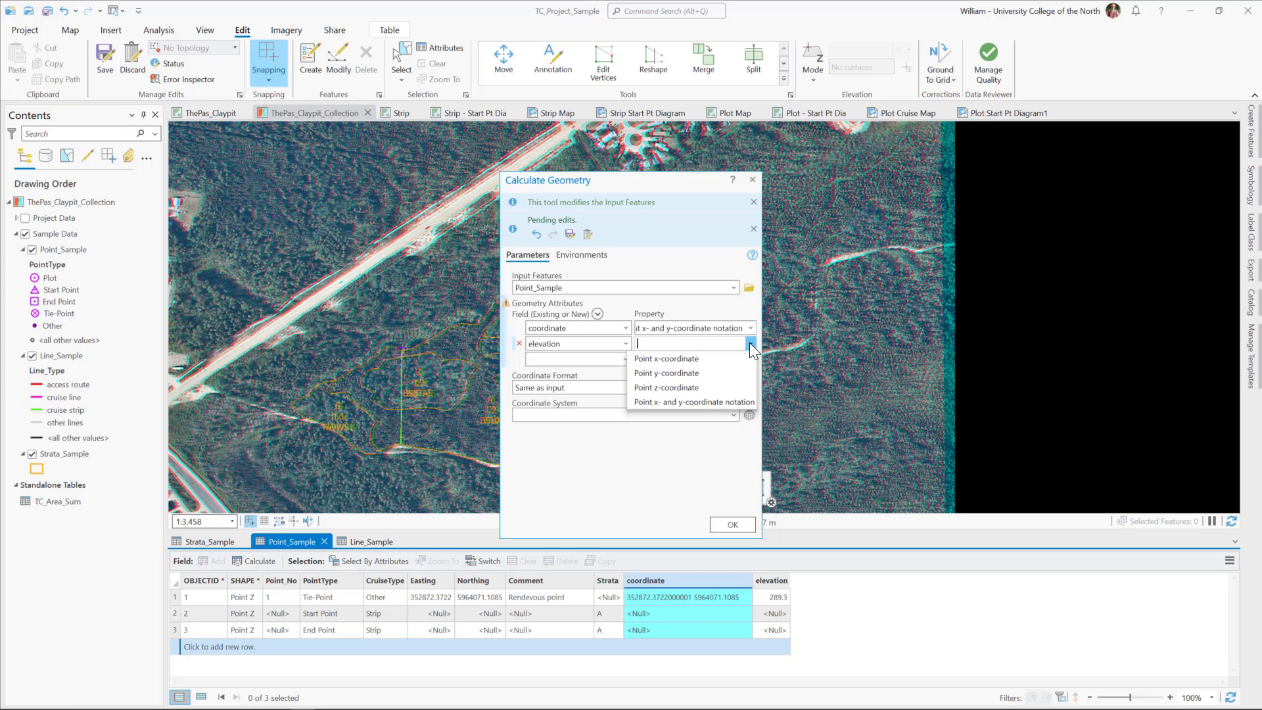
pyautogui.click(696, 387)
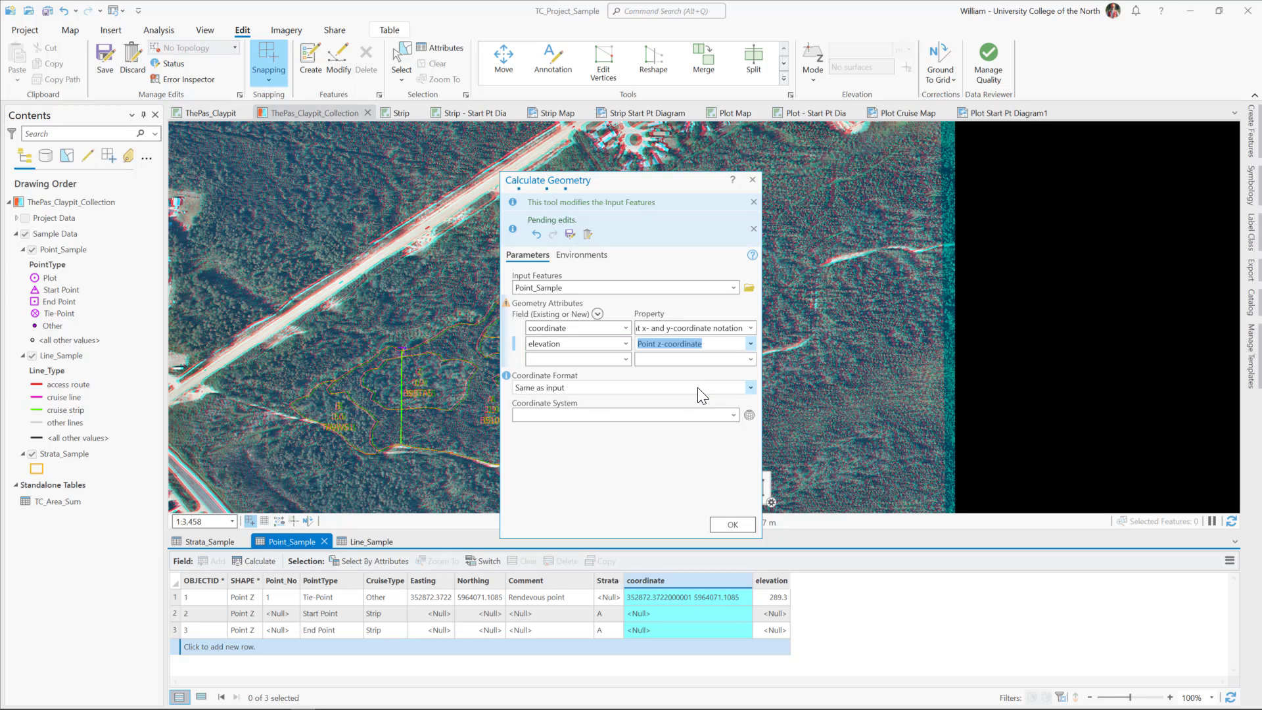
pyautogui.click(625, 358)
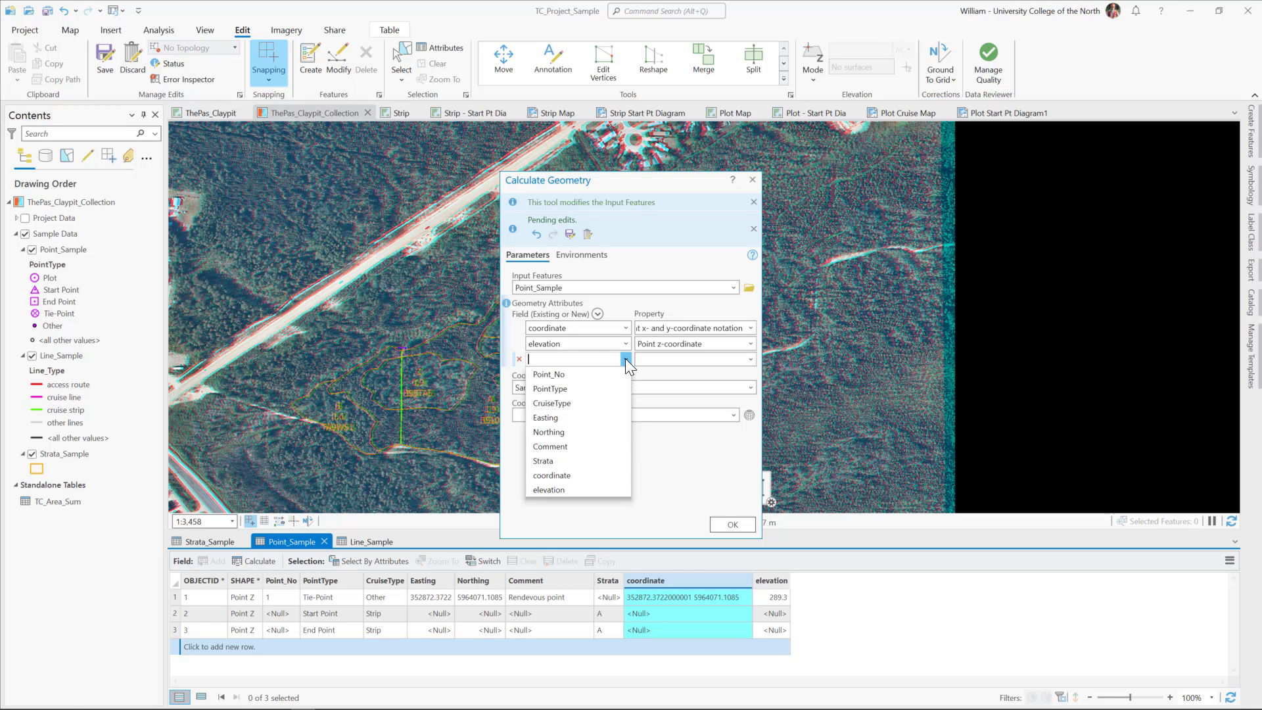
pyautogui.click(598, 416)
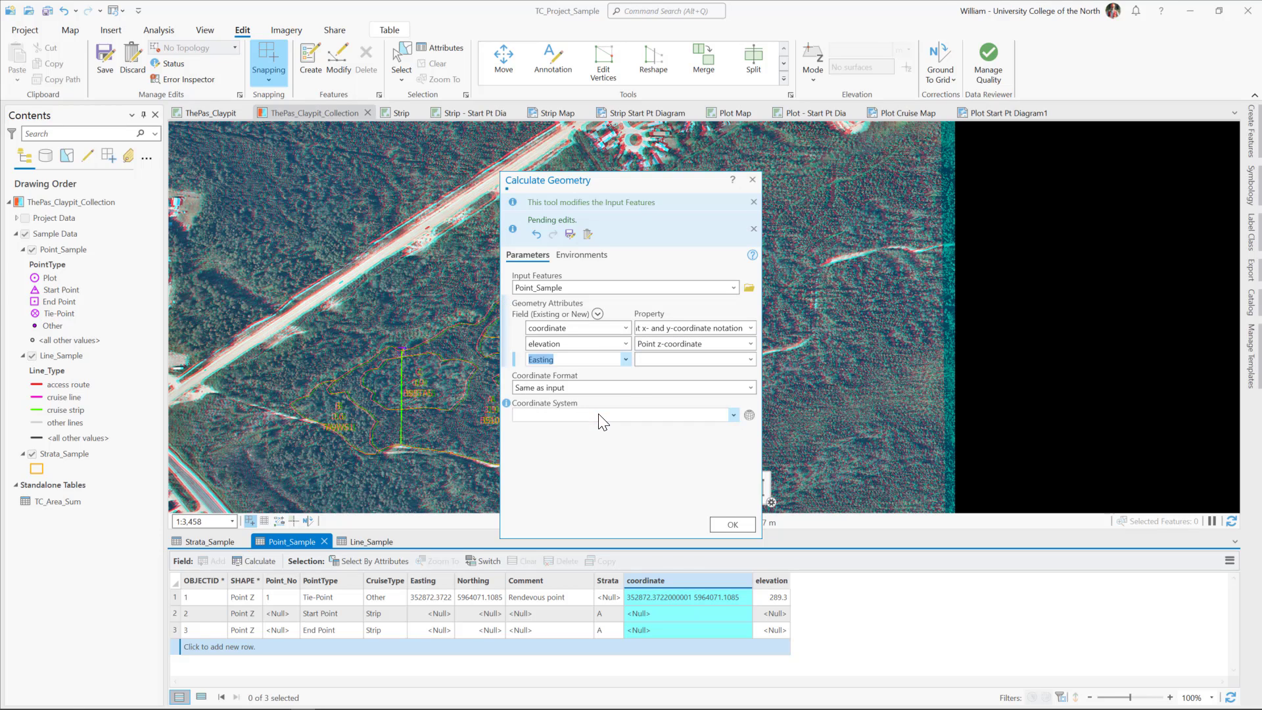
pyautogui.click(750, 359)
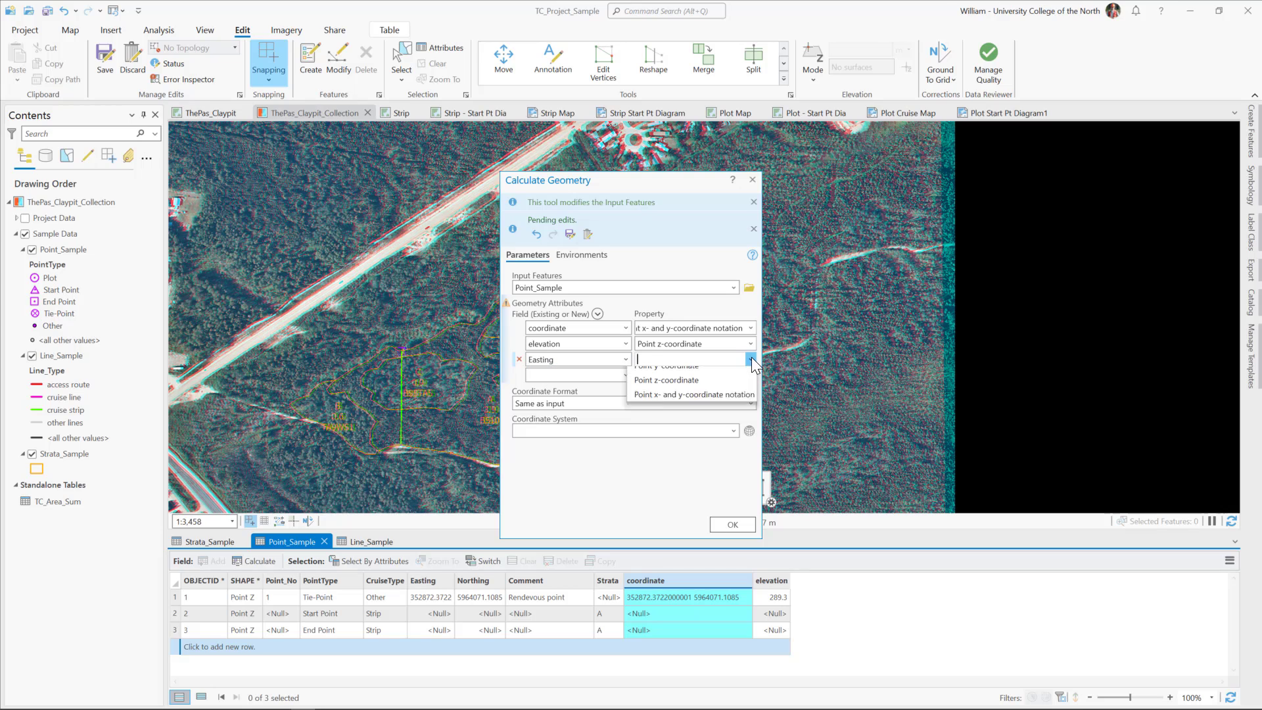
pyautogui.click(691, 374)
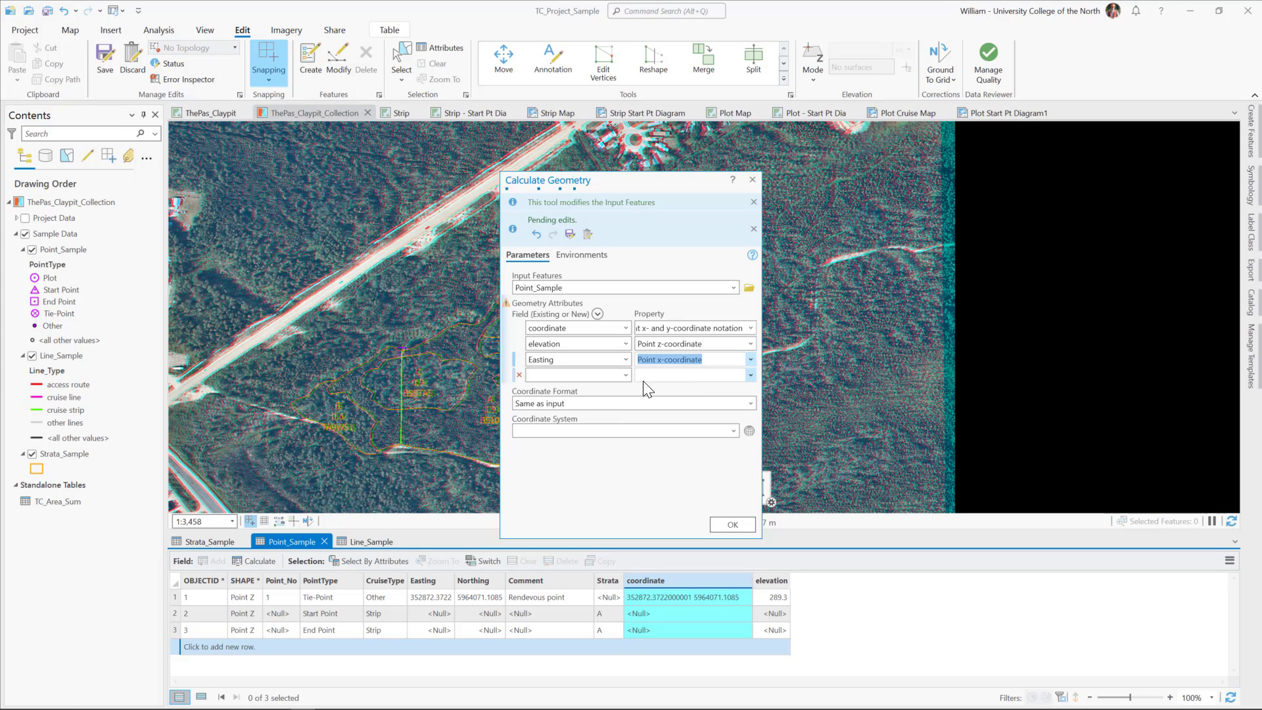
# Add Northing with the Point y-coordinate property and use the current map ThePas_Claypit_Collection as the coordinate system.
pyautogui.click(625, 375)
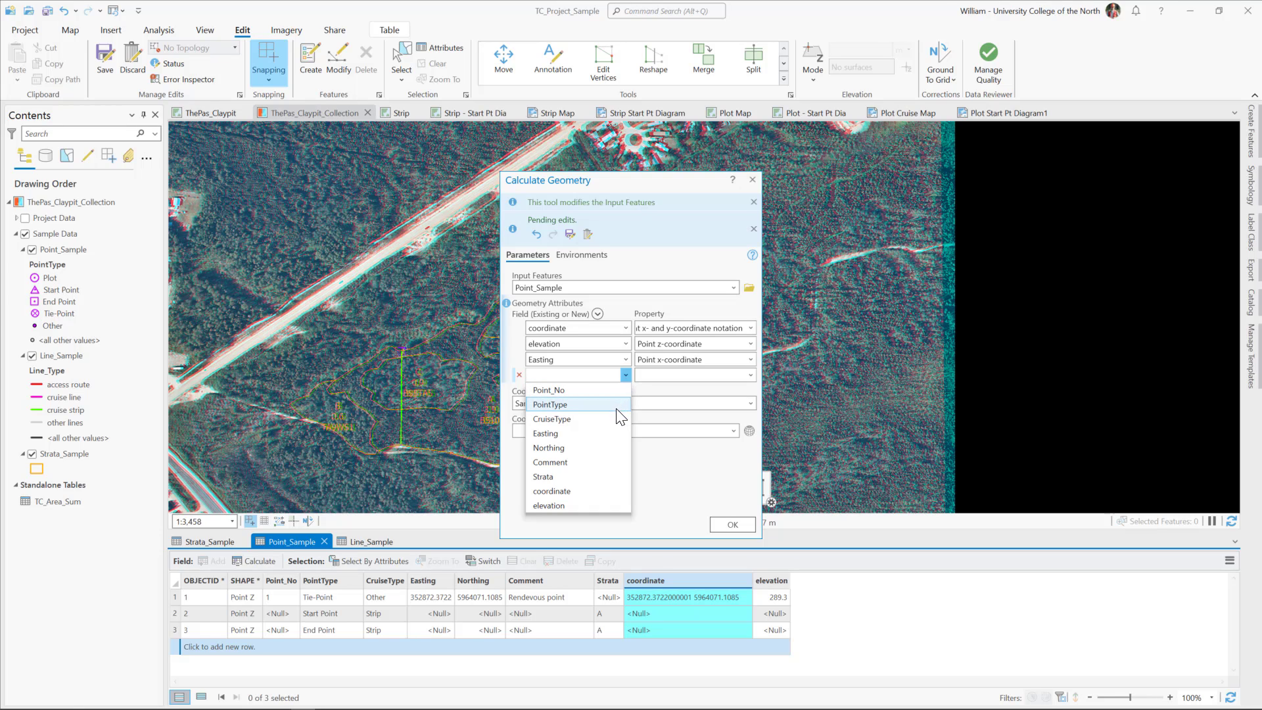
pyautogui.click(582, 446)
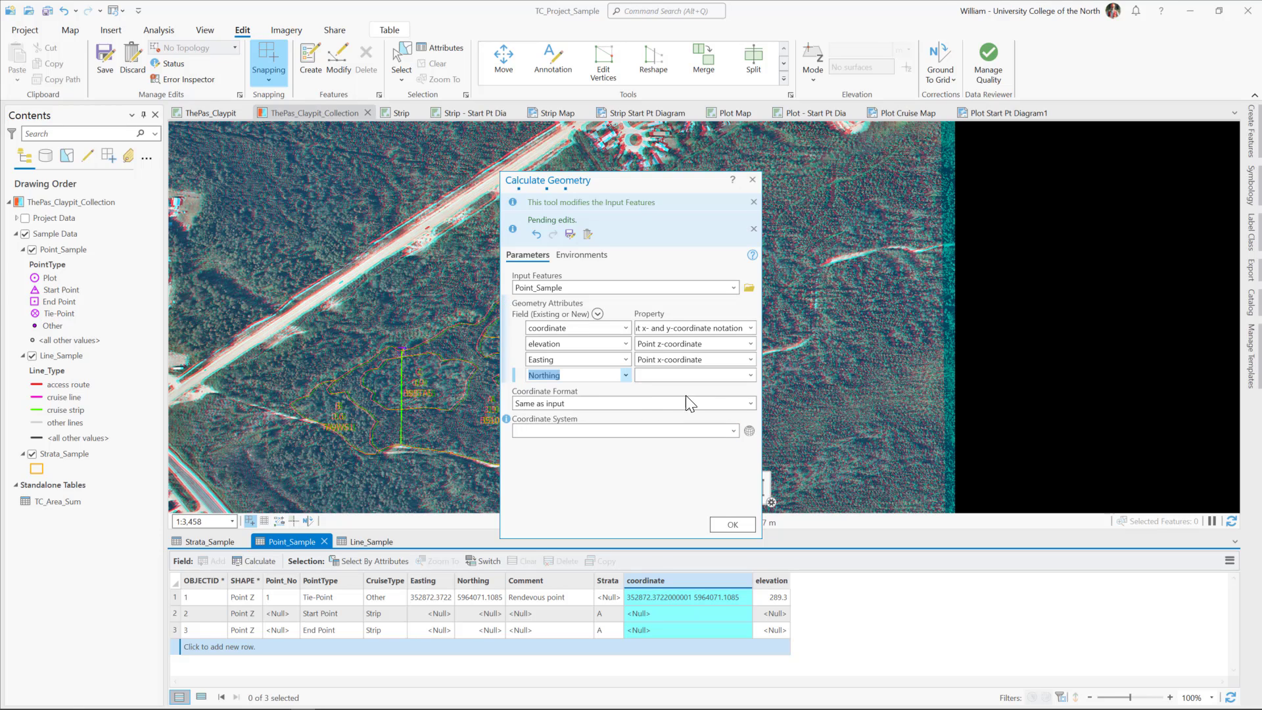
pyautogui.click(751, 375)
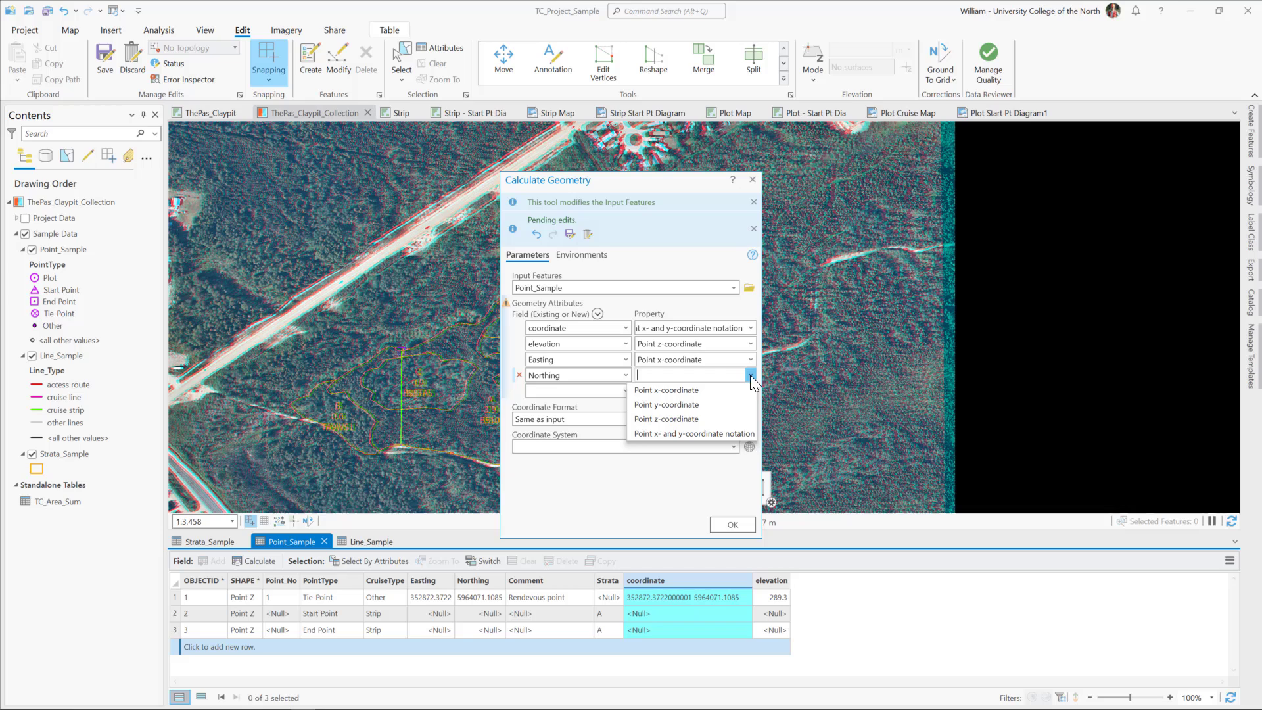
pyautogui.click(697, 403)
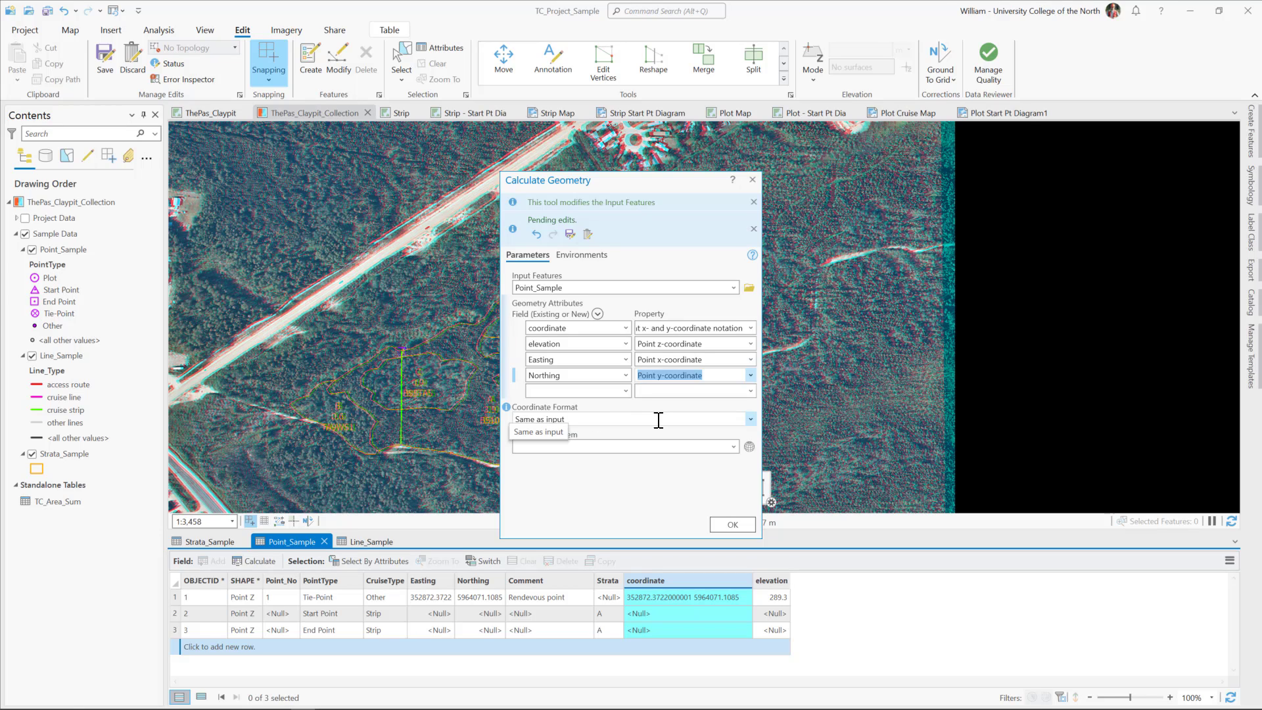
pyautogui.click(733, 447)
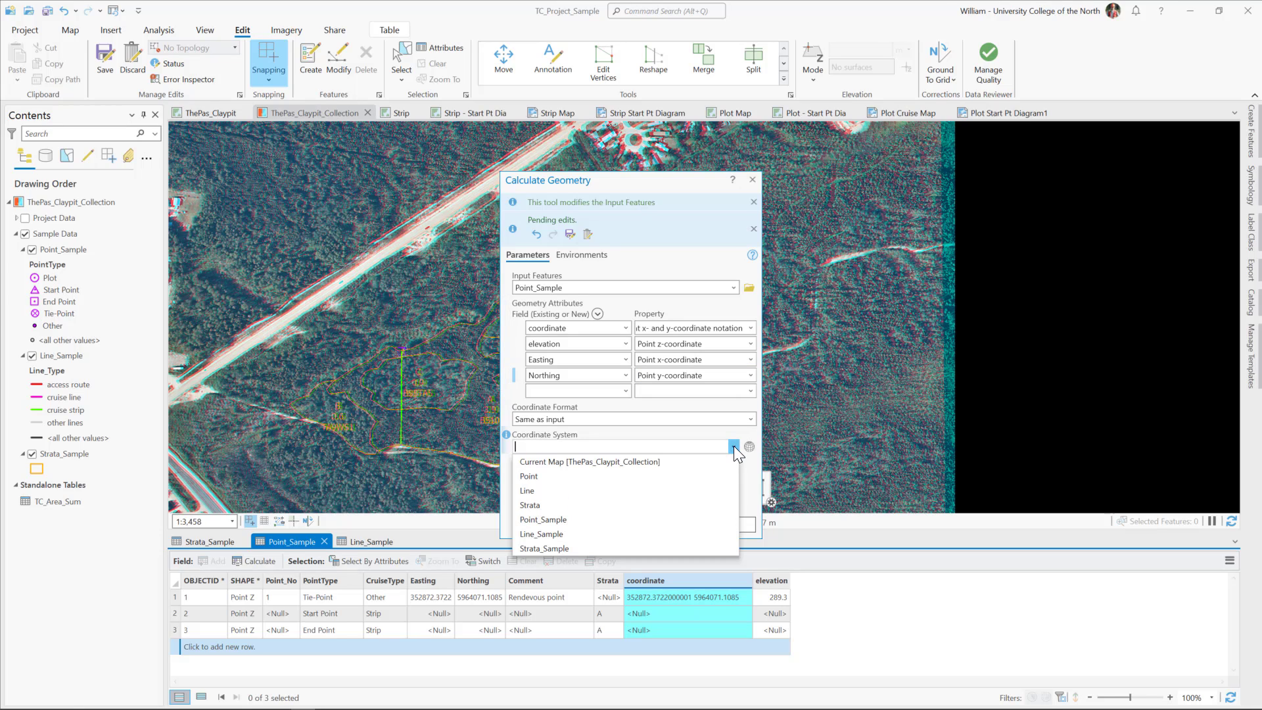
pyautogui.click(551, 462)
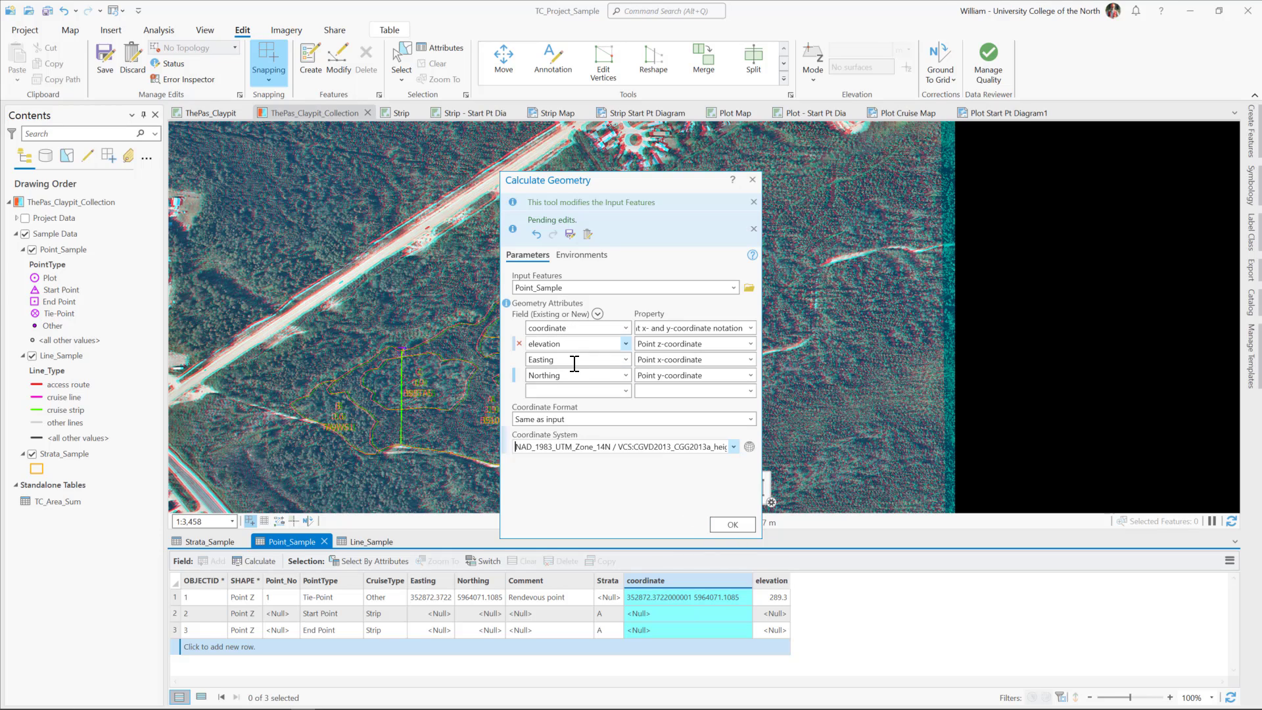
# Run Calculate Geometry on Point_Sample with the configured coordinate, elevation, Easting and Northing attributes.
pyautogui.click(735, 524)
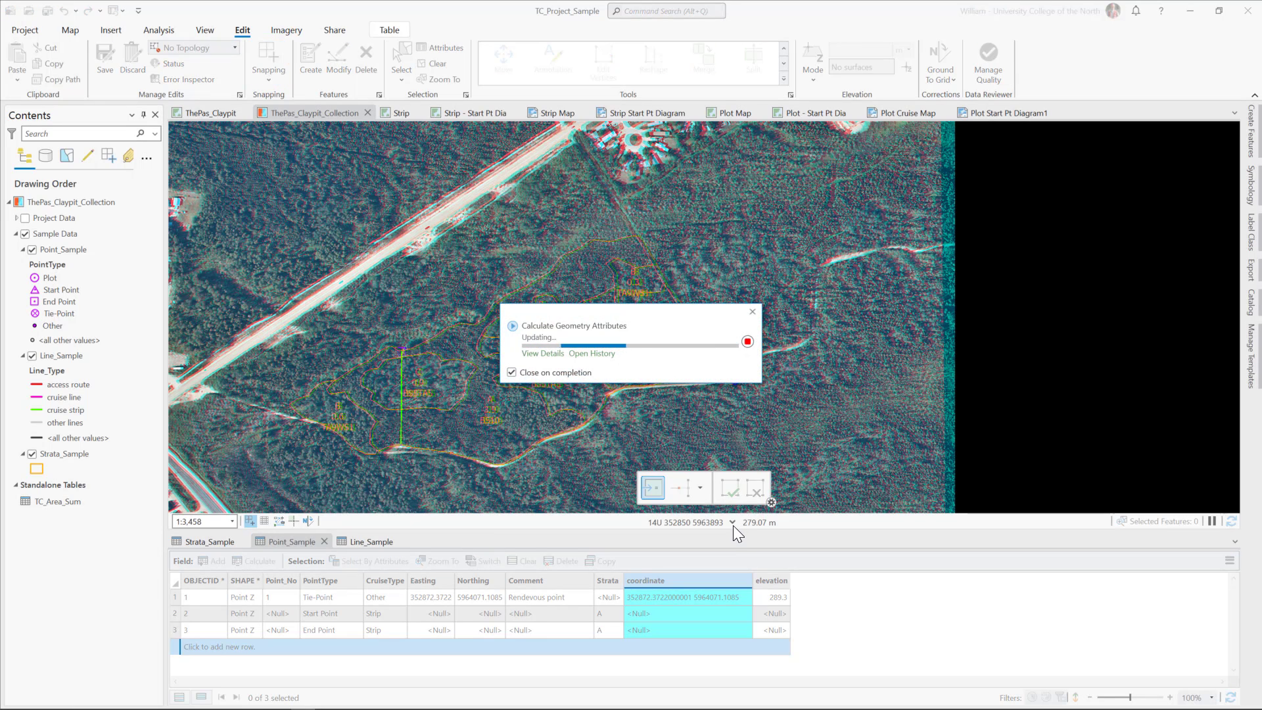
pyautogui.click(734, 524)
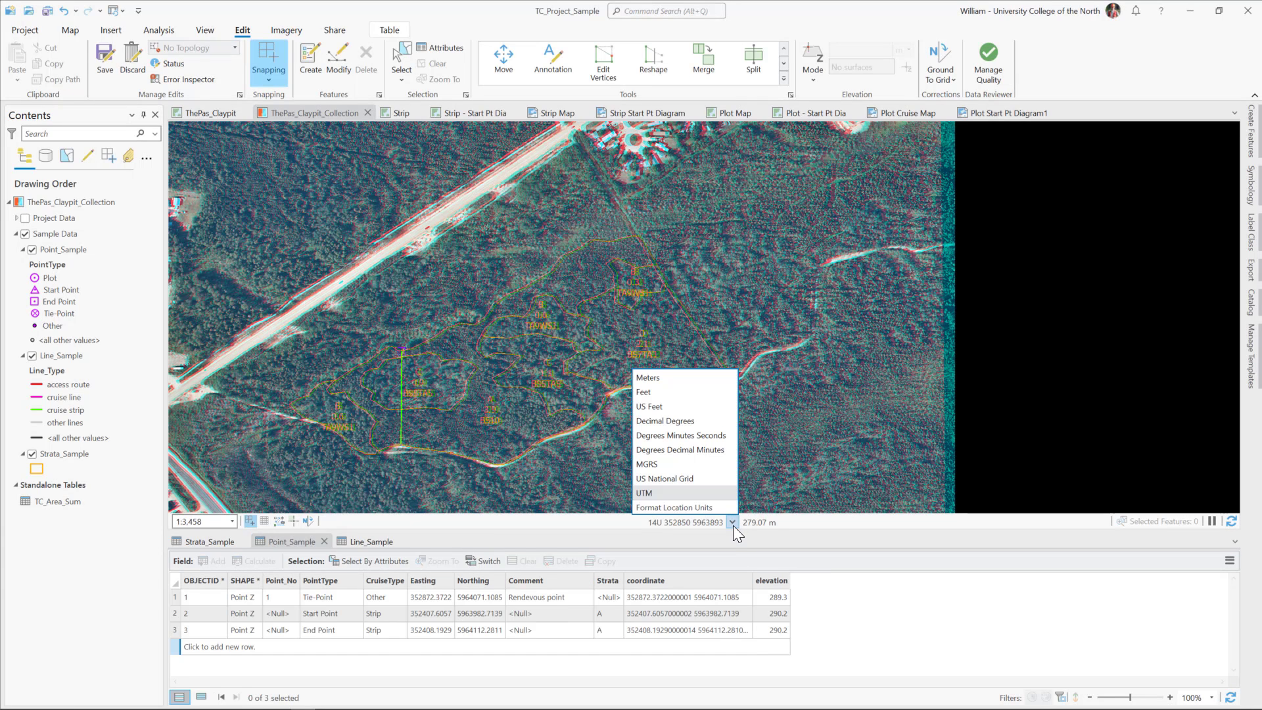
pyautogui.click(733, 524)
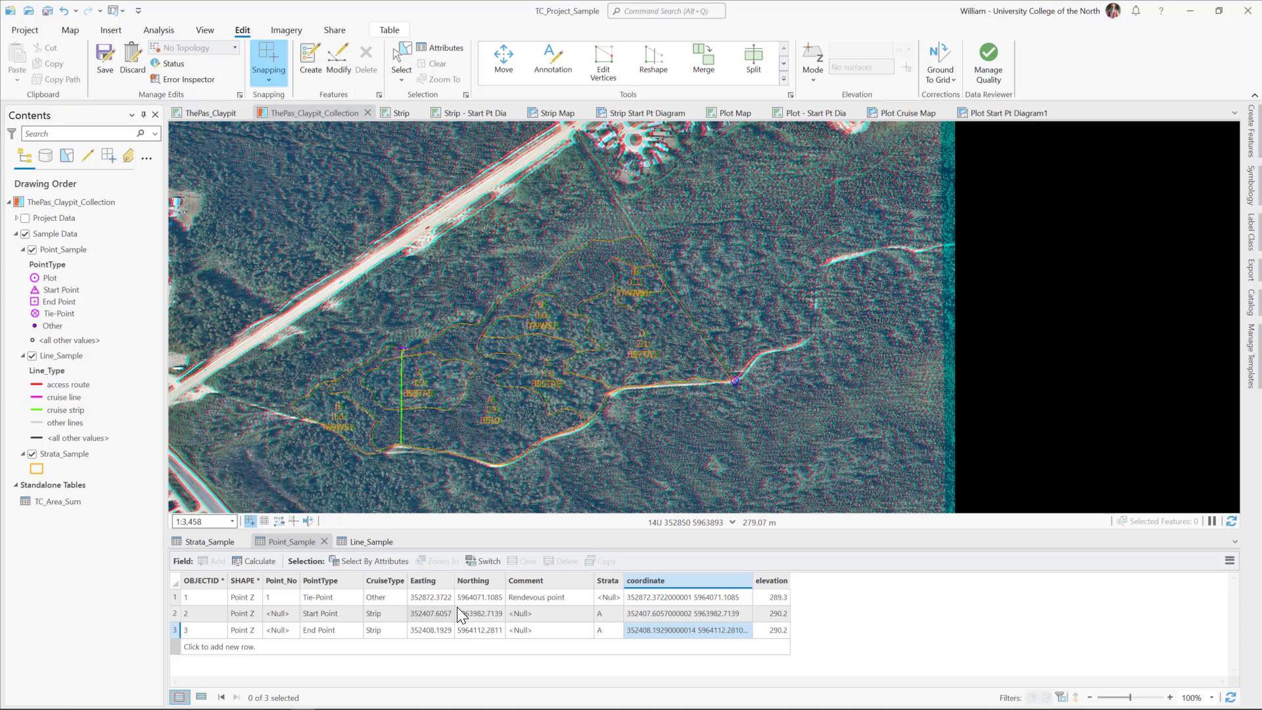
# Open the fields design view of Point_Sample and bring up its Easting and Northing fields.
pyautogui.click(551, 630)
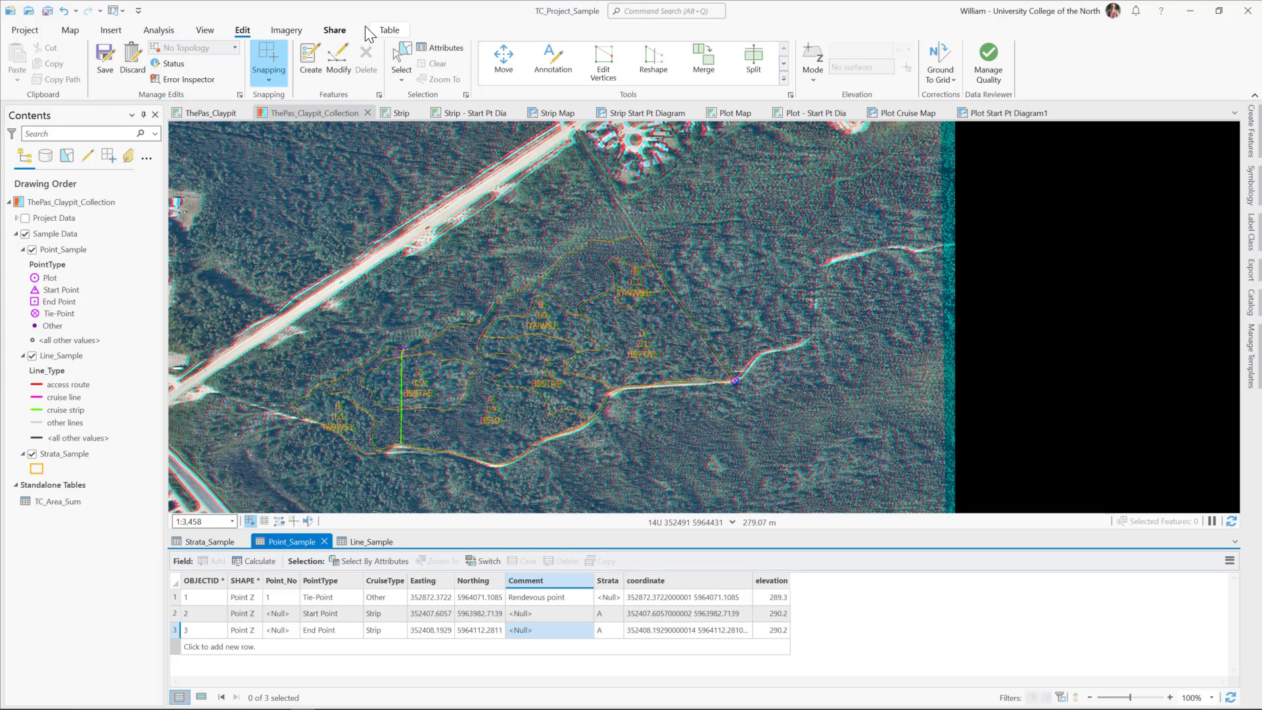
pyautogui.click(393, 32)
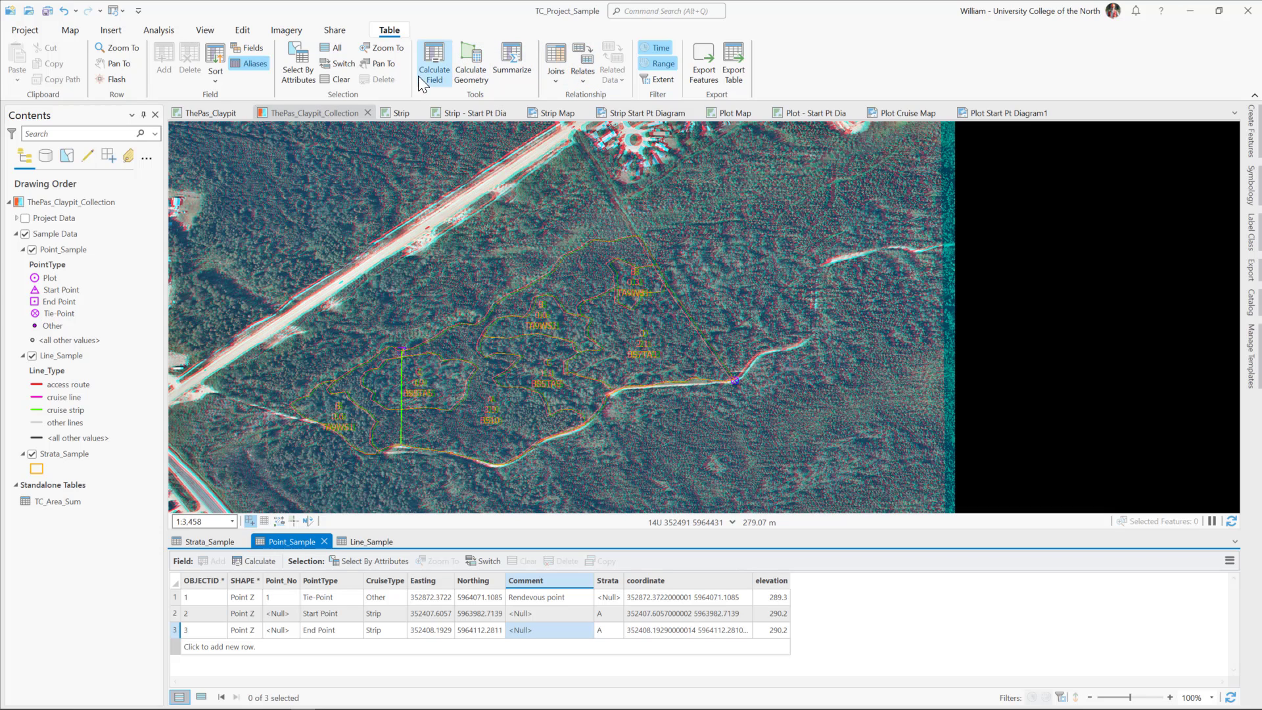
pyautogui.click(247, 49)
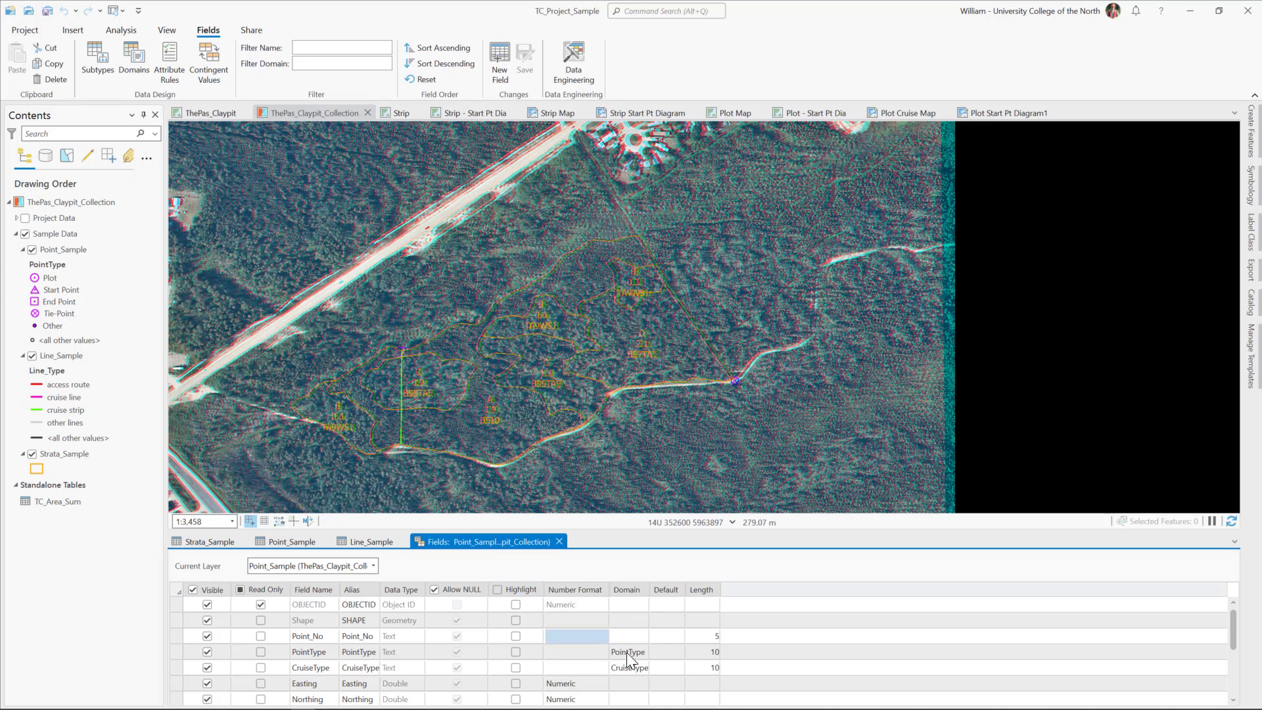
pyautogui.scroll(-1, 585, 667)
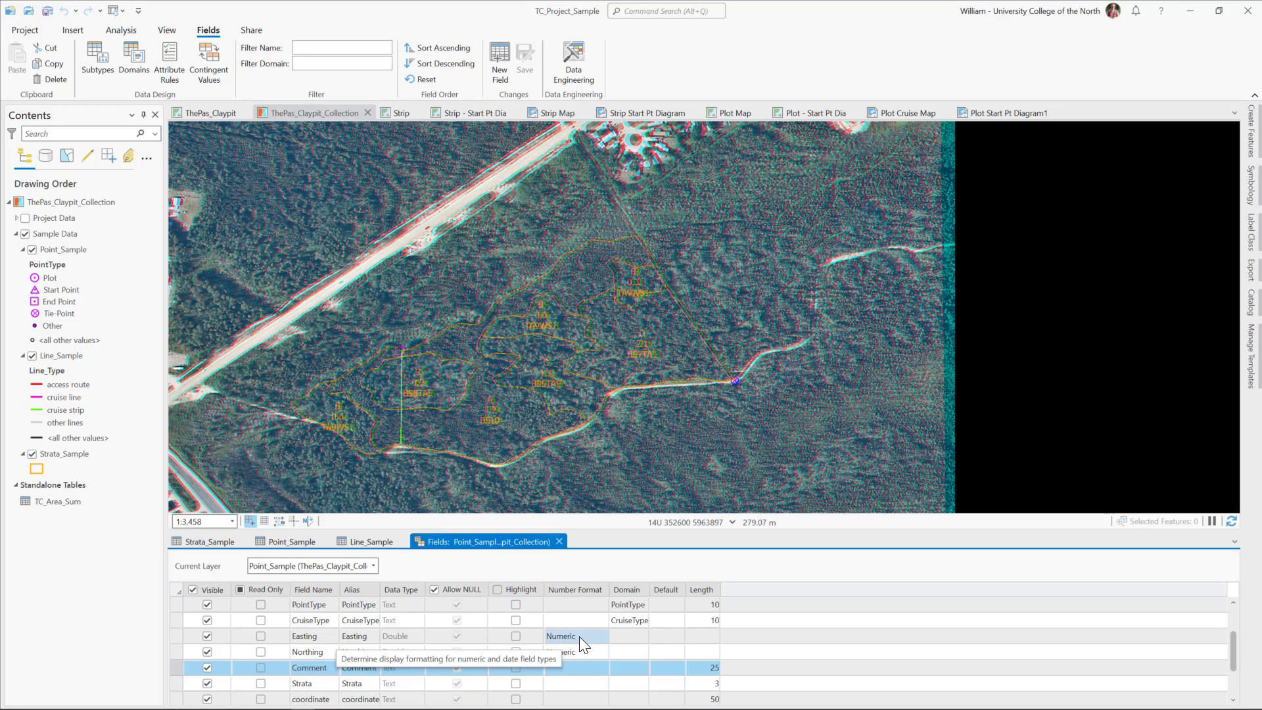
# Set the number format of the Easting field to Numeric rounded to 1 decimal place.
pyautogui.click(583, 636)
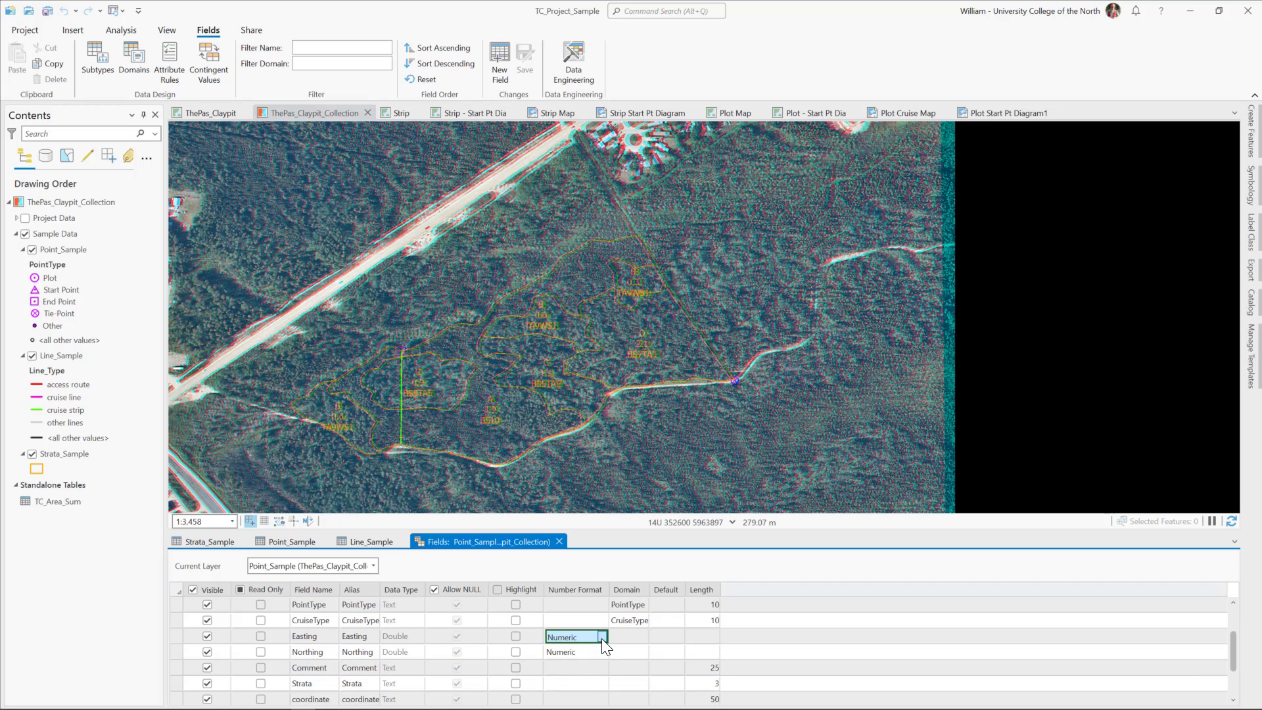
pyautogui.click(602, 636)
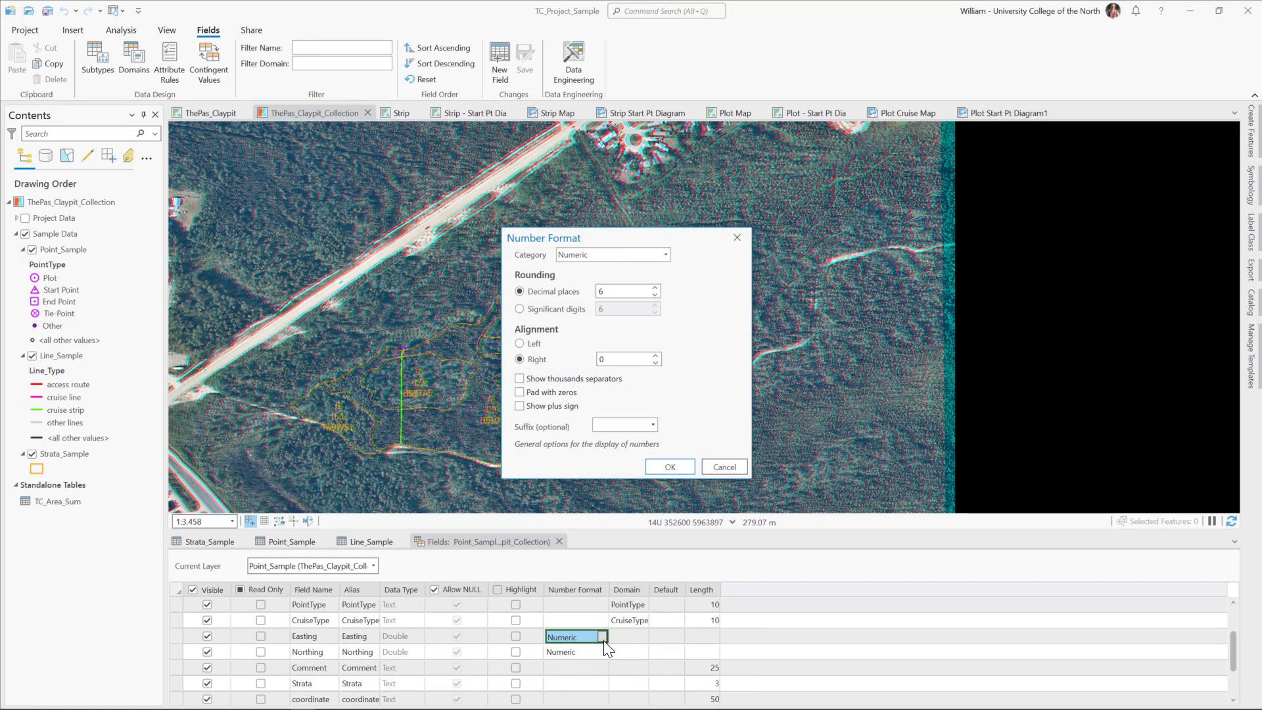
pyautogui.click(656, 295)
pyautogui.click(656, 294)
pyautogui.click(672, 468)
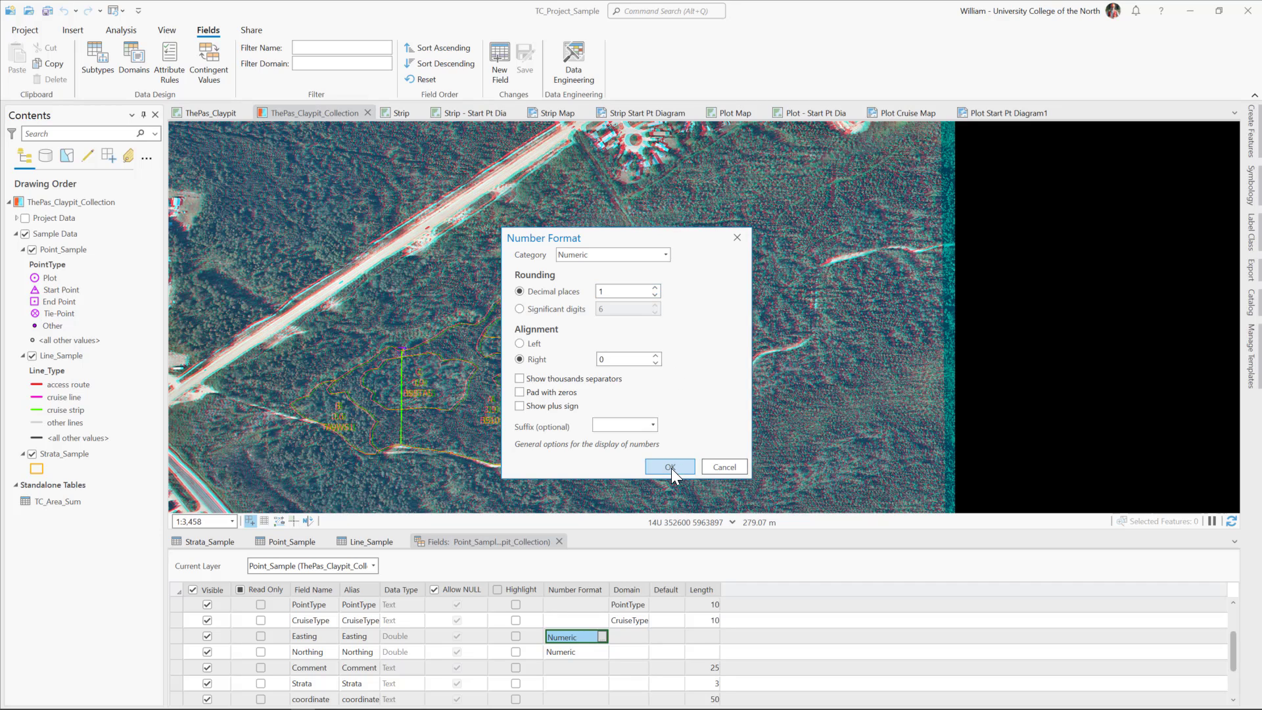
# Set the number format of the Northing field to Numeric rounded to 1 decimal place.
pyautogui.click(603, 688)
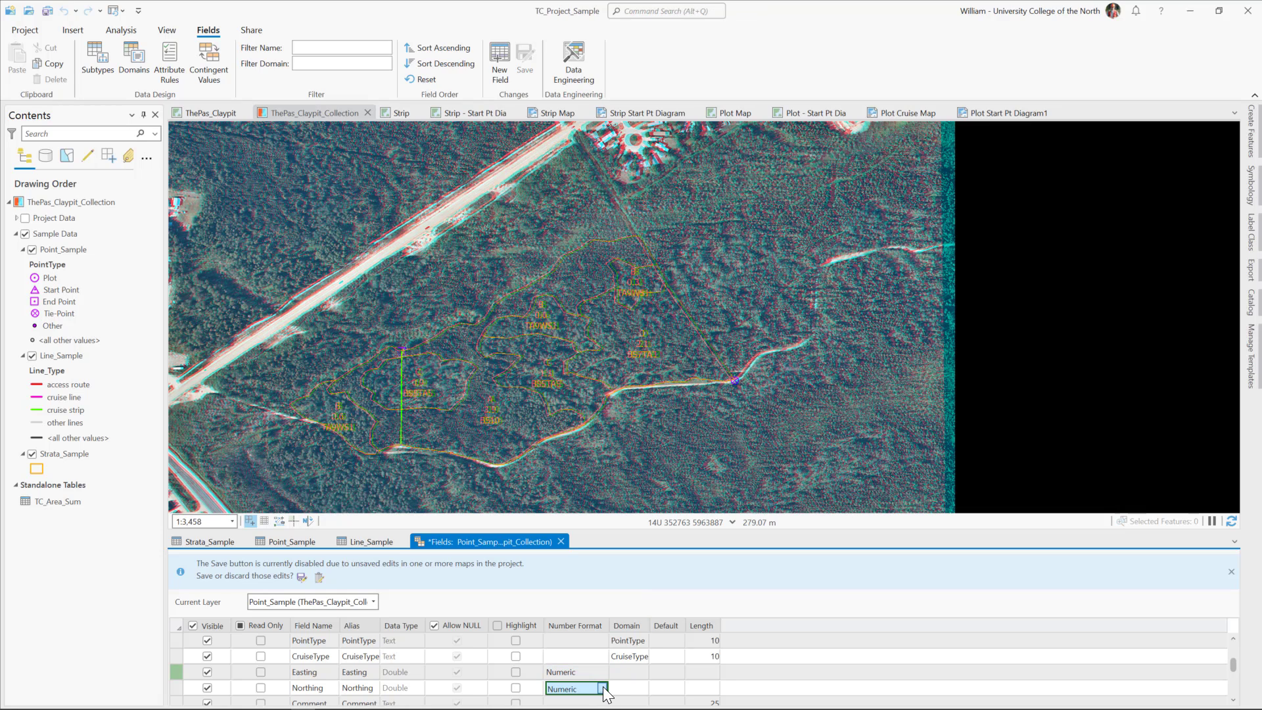
pyautogui.click(602, 688)
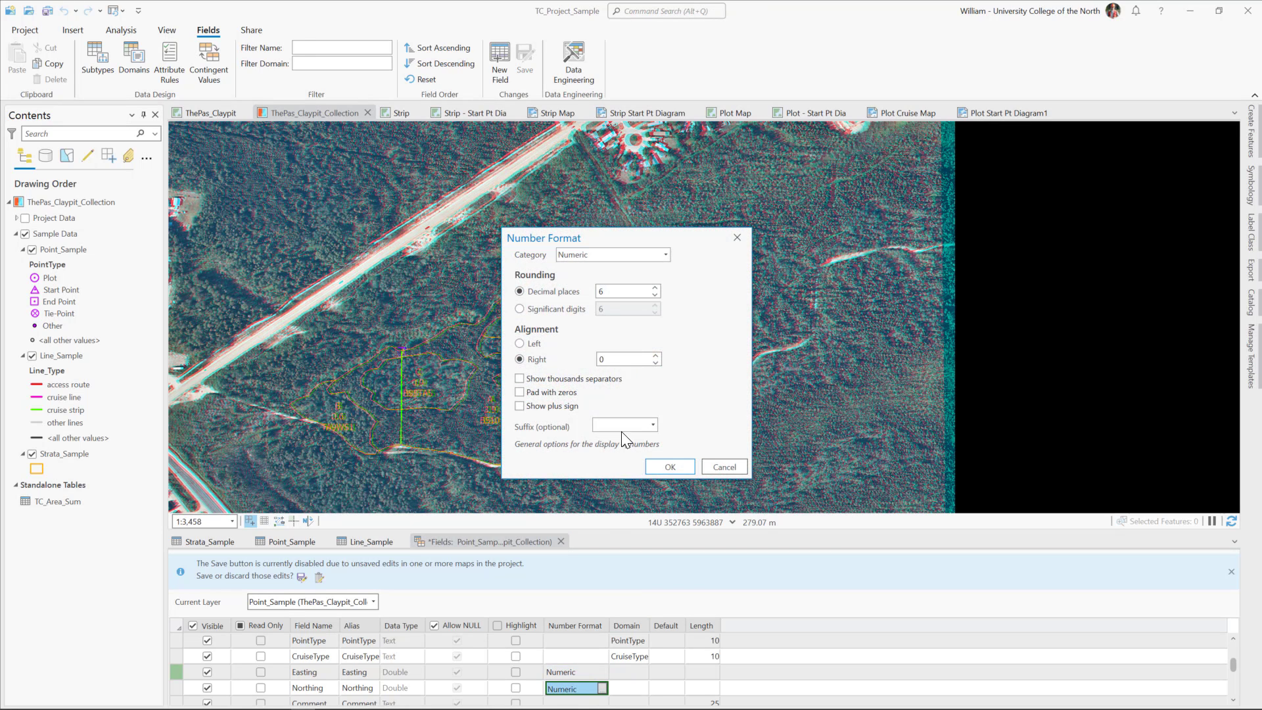
pyautogui.click(654, 295)
pyautogui.click(654, 295)
pyautogui.click(654, 294)
pyautogui.click(654, 295)
pyautogui.click(655, 294)
pyautogui.click(667, 467)
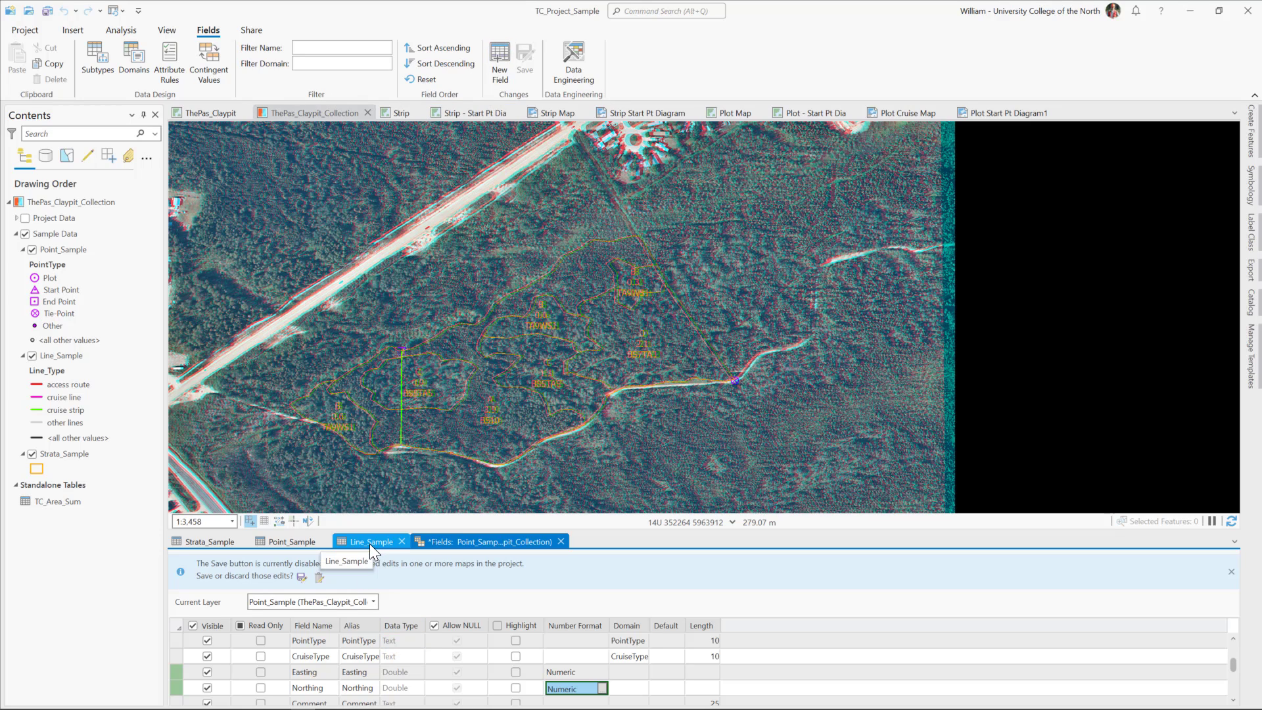
# Return to the Point_Sample attribute table and save all pending feature edits.
pyautogui.click(301, 541)
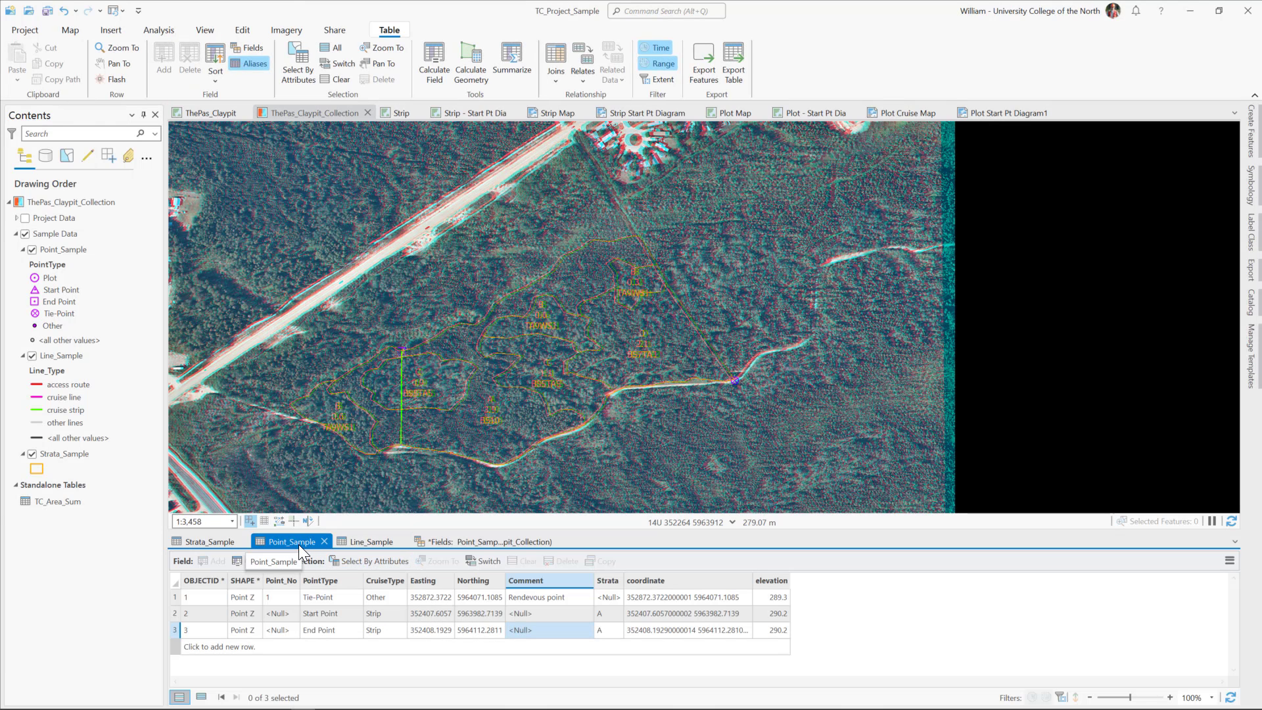
pyautogui.click(512, 542)
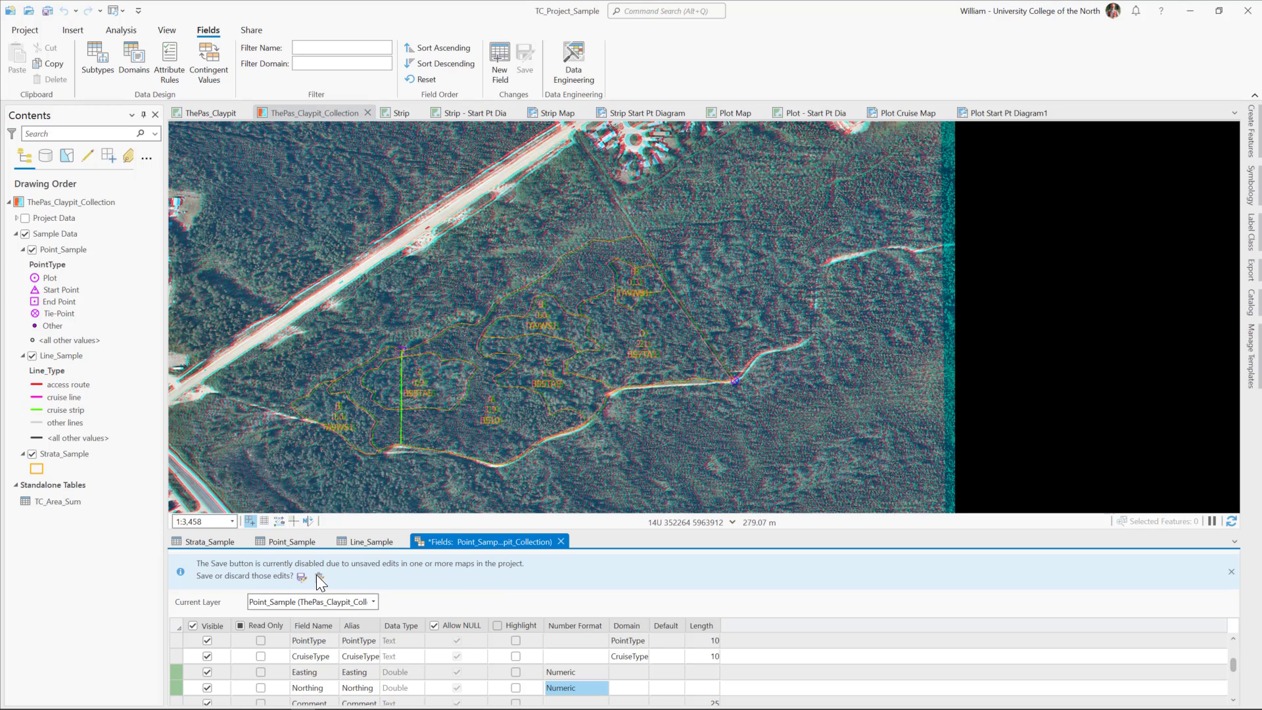
pyautogui.click(282, 542)
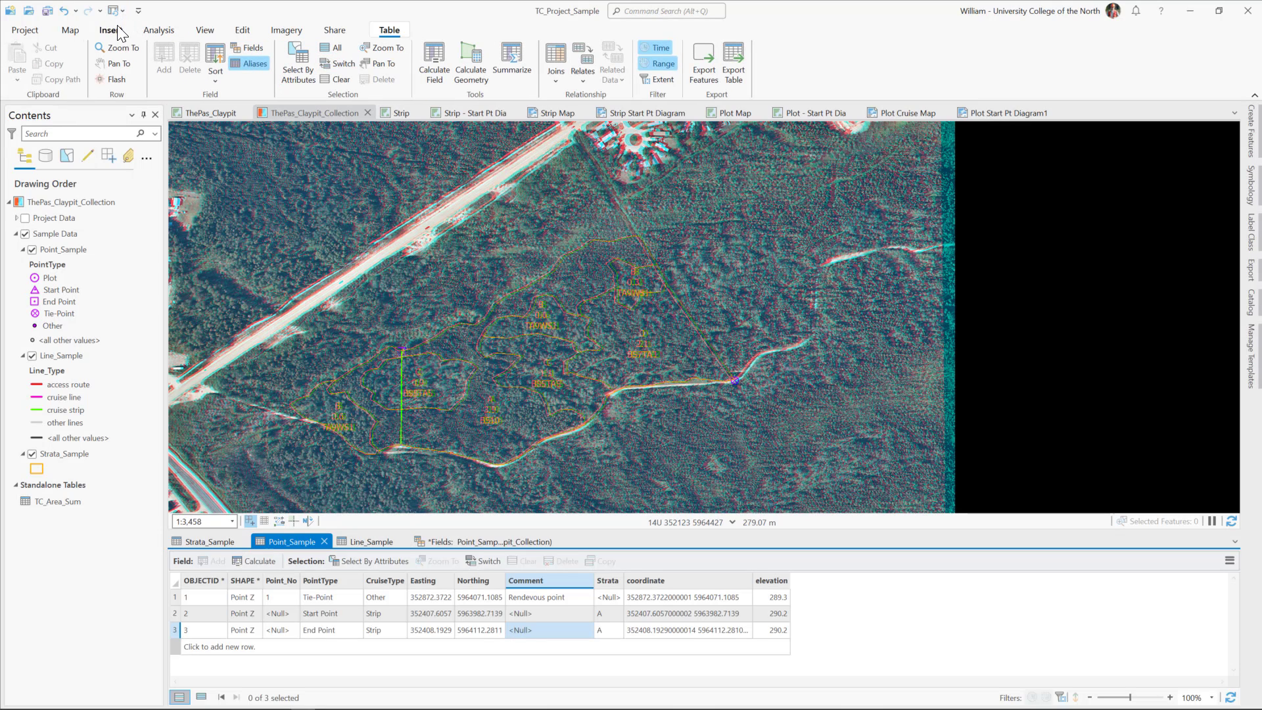
pyautogui.click(244, 29)
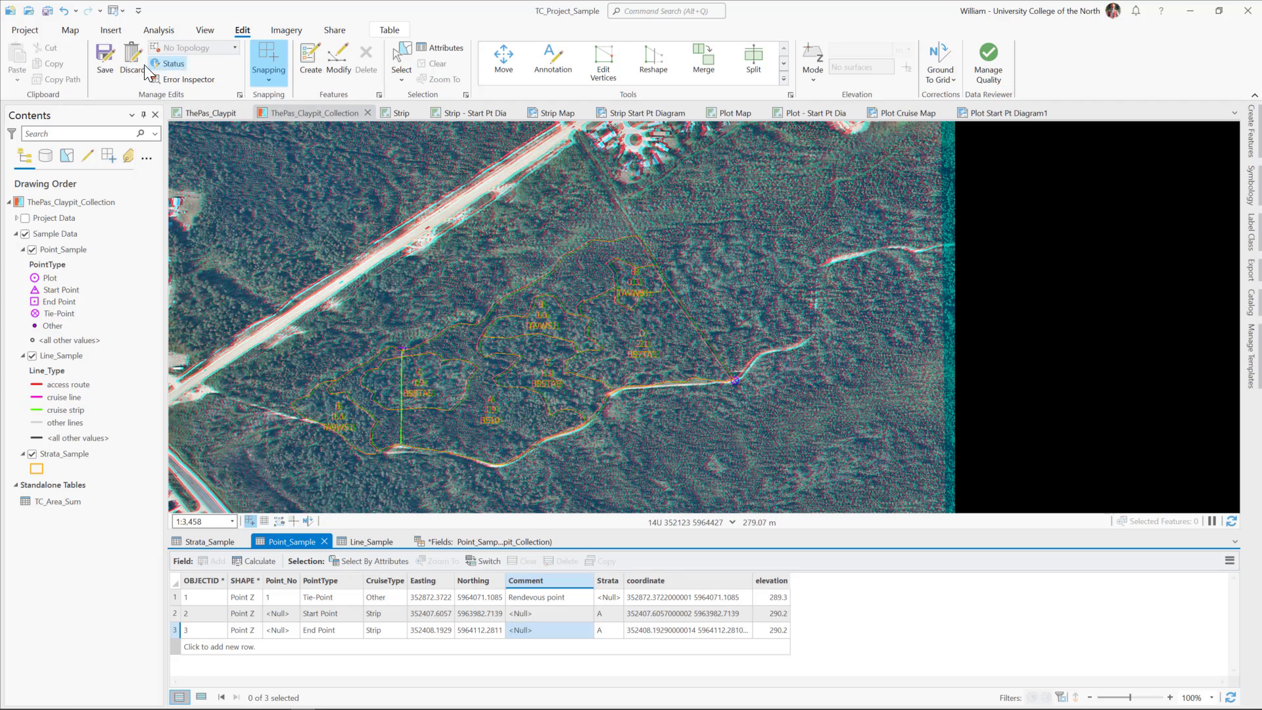
pyautogui.click(103, 62)
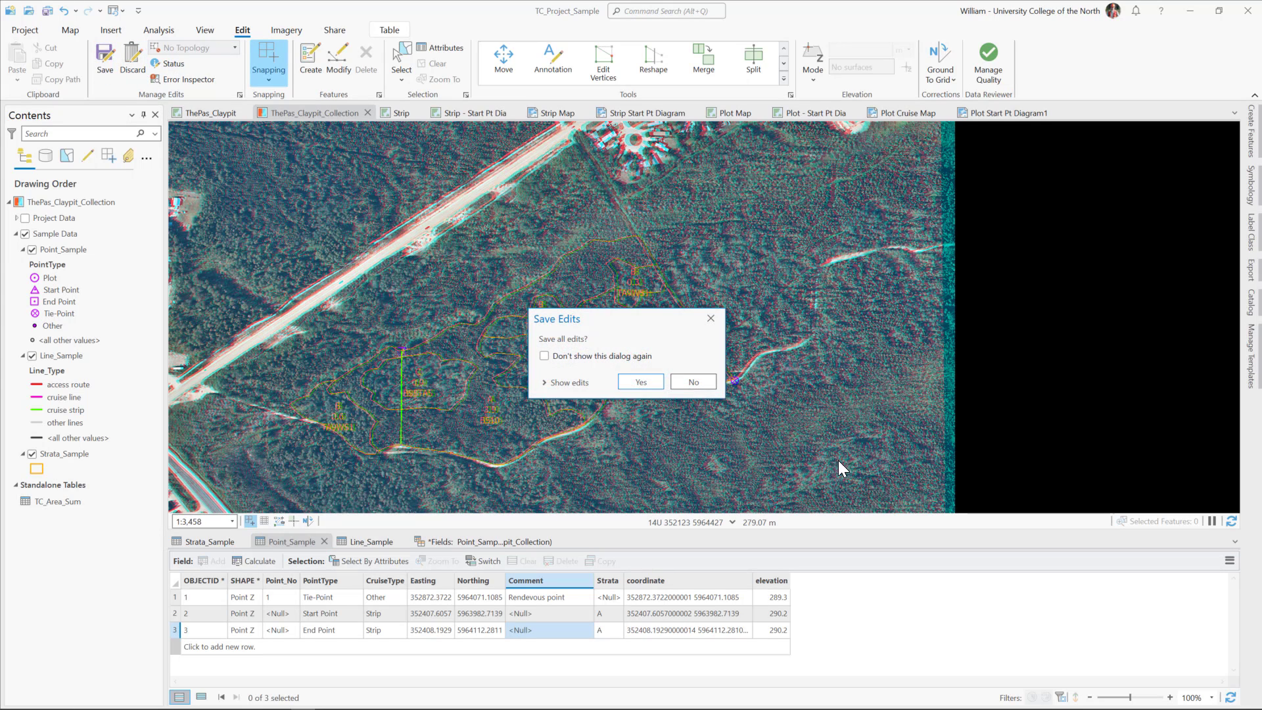
pyautogui.click(646, 380)
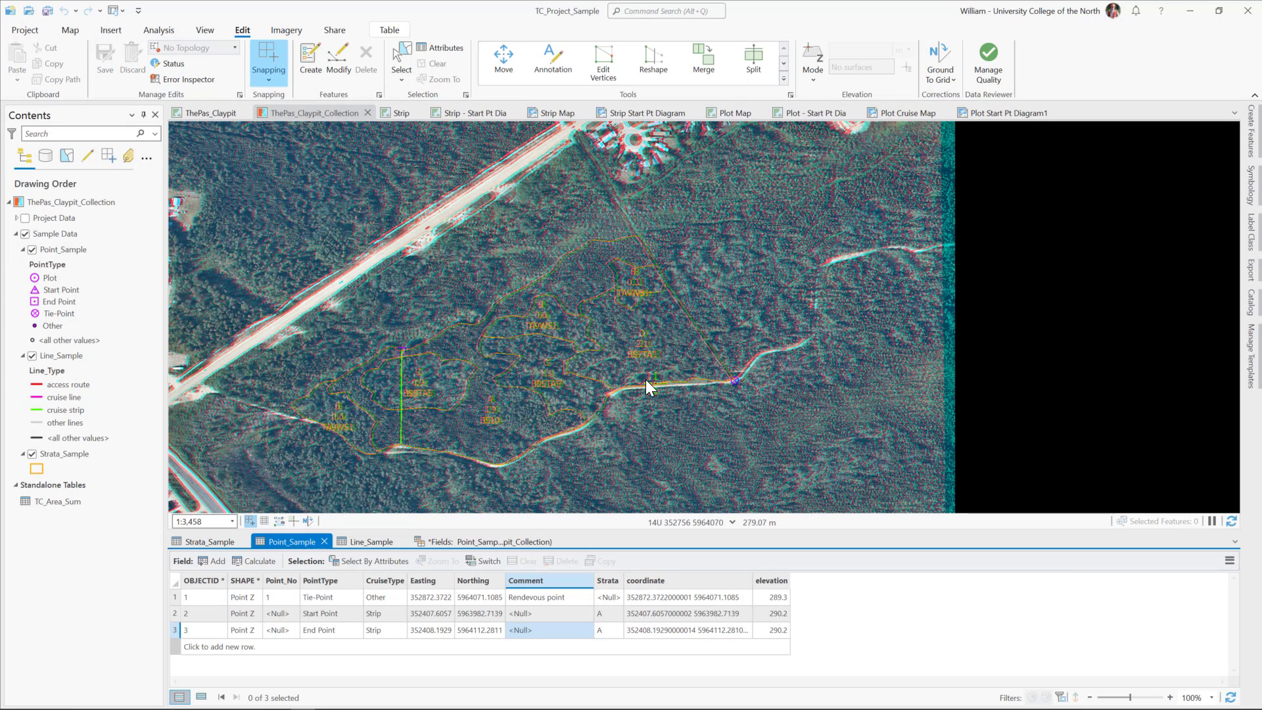
# Save the number format changes in the Point_Sample fields design and return to its attribute table.
pyautogui.click(500, 542)
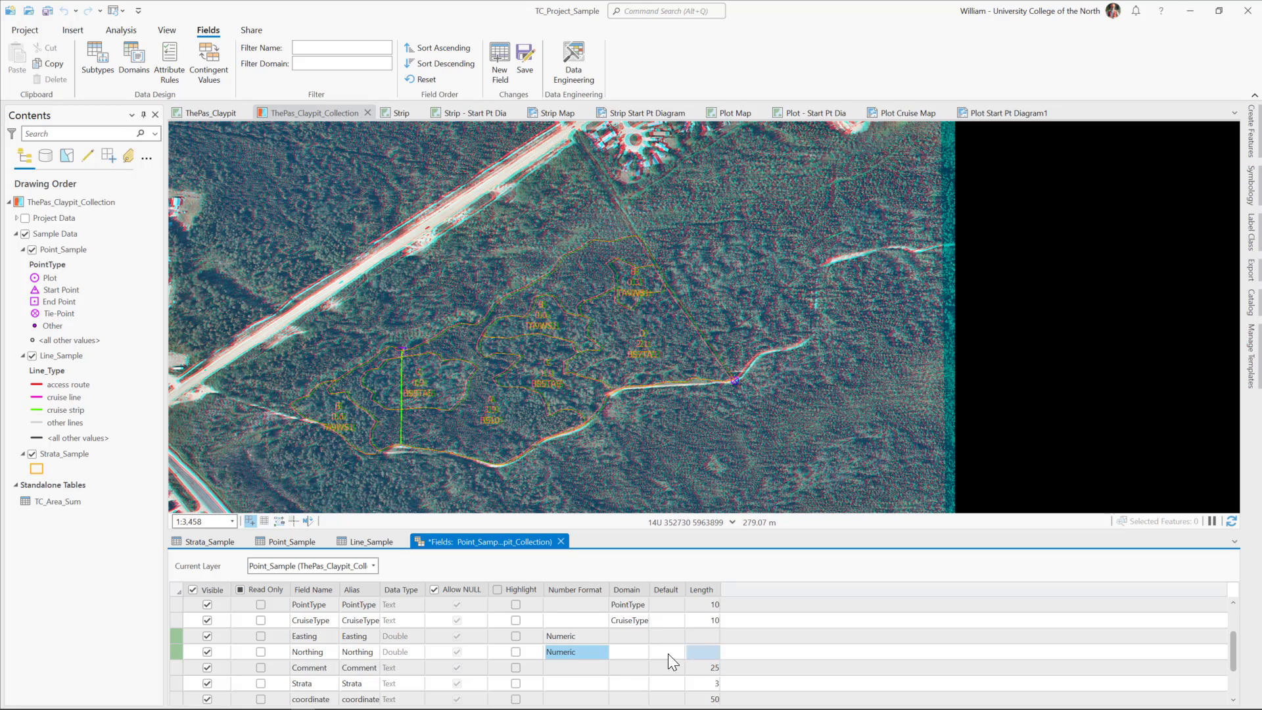
pyautogui.click(528, 60)
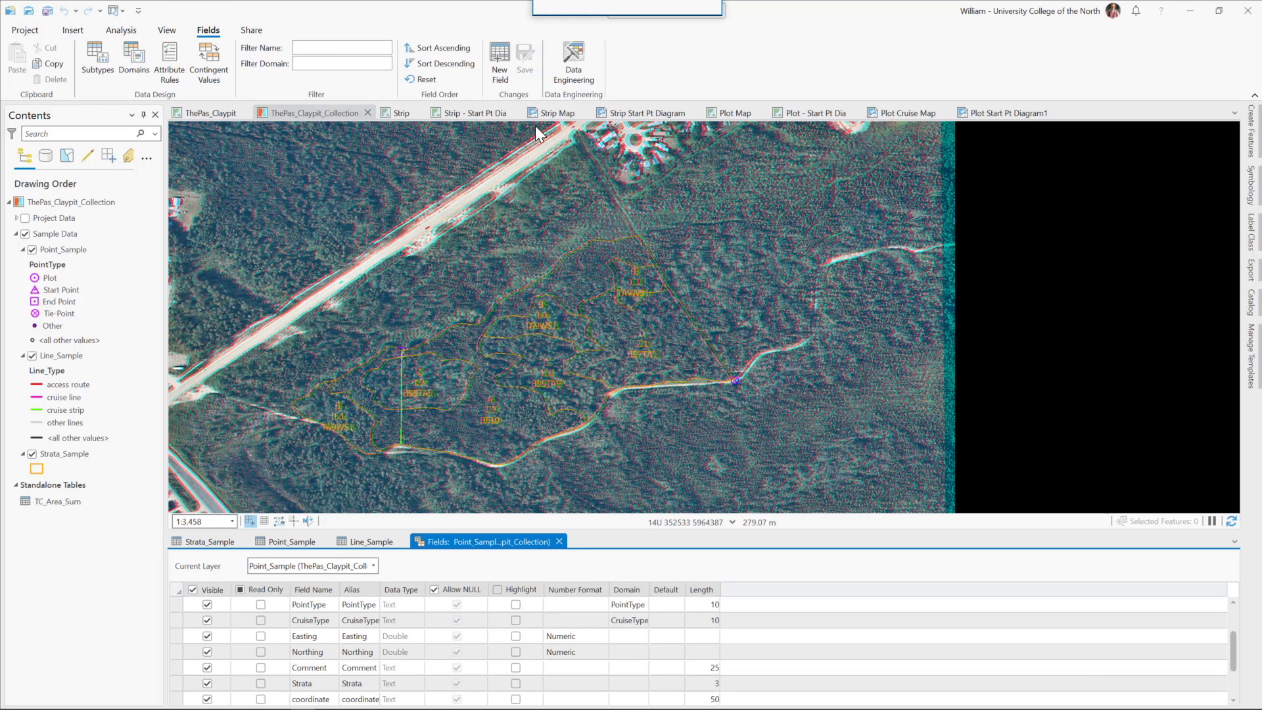
pyautogui.click(310, 543)
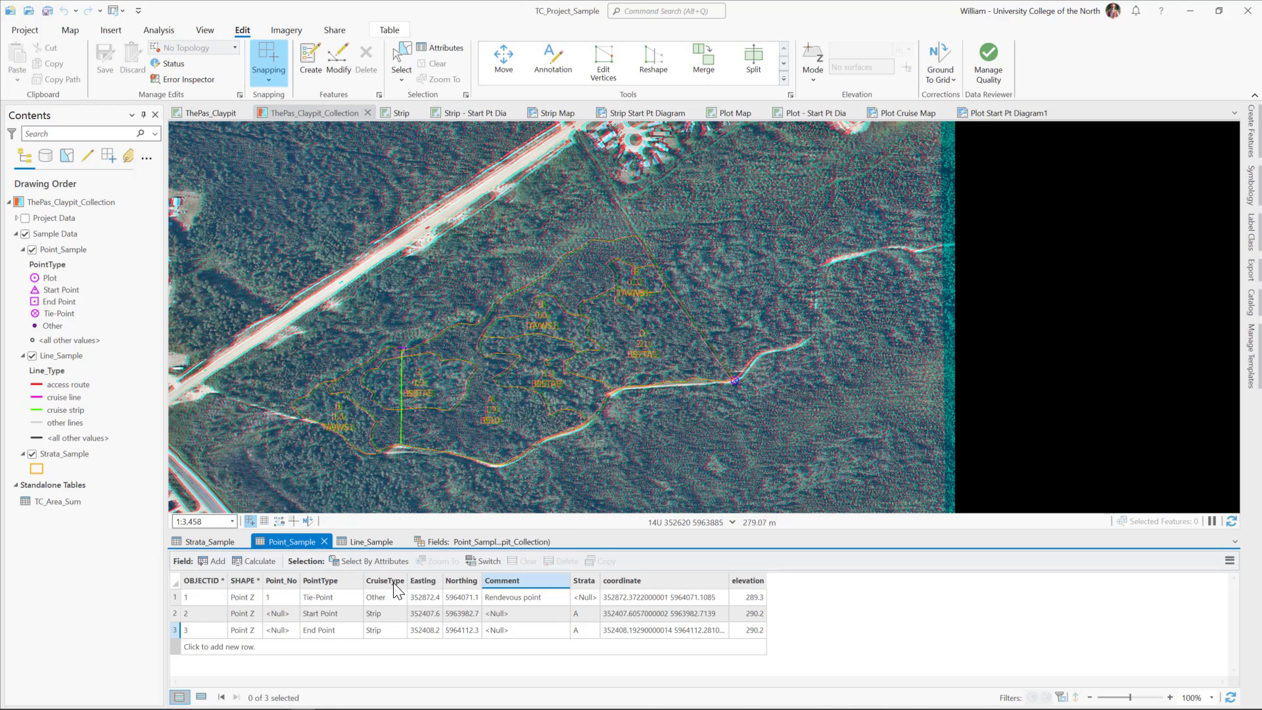